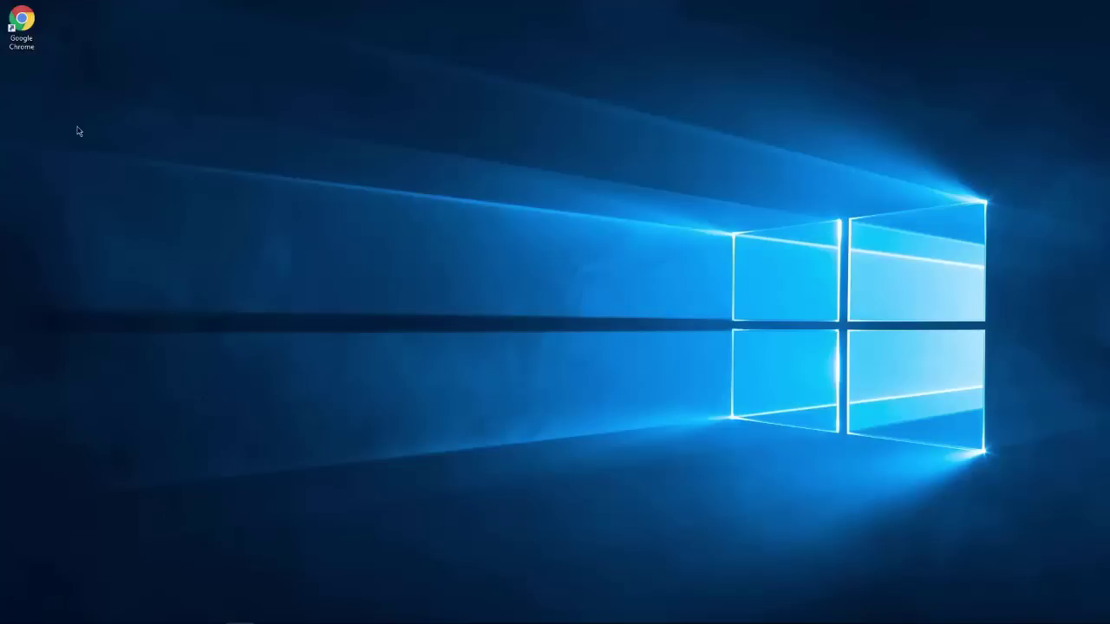
Step: Open Google Chrome in a maximized window and search for "rust dedicated server files"
double_click(32, 41)
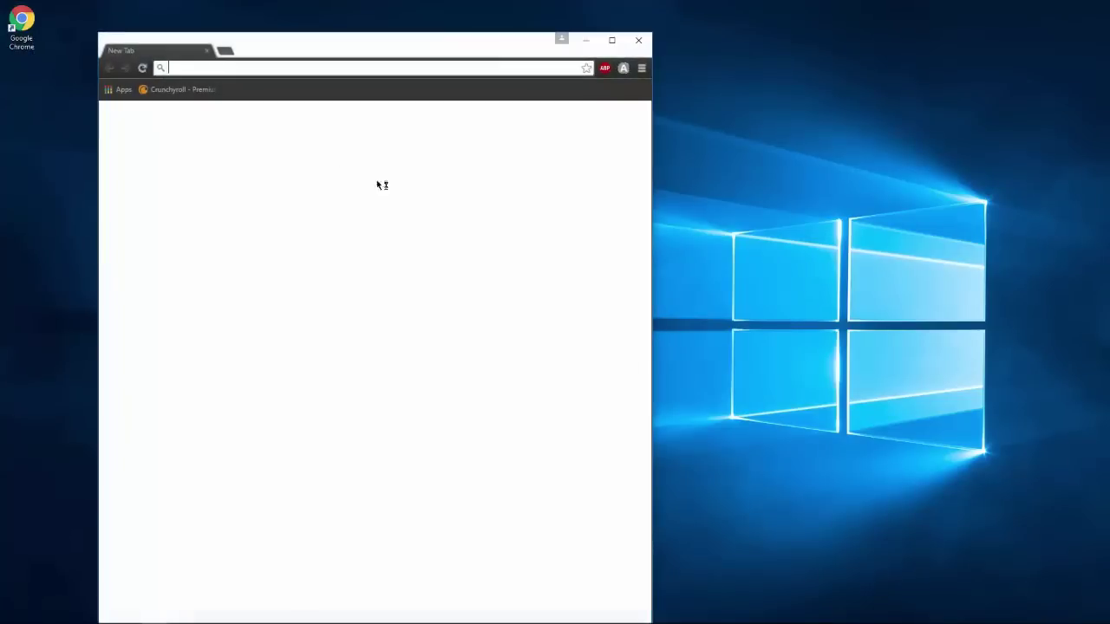
left_click(599, 38)
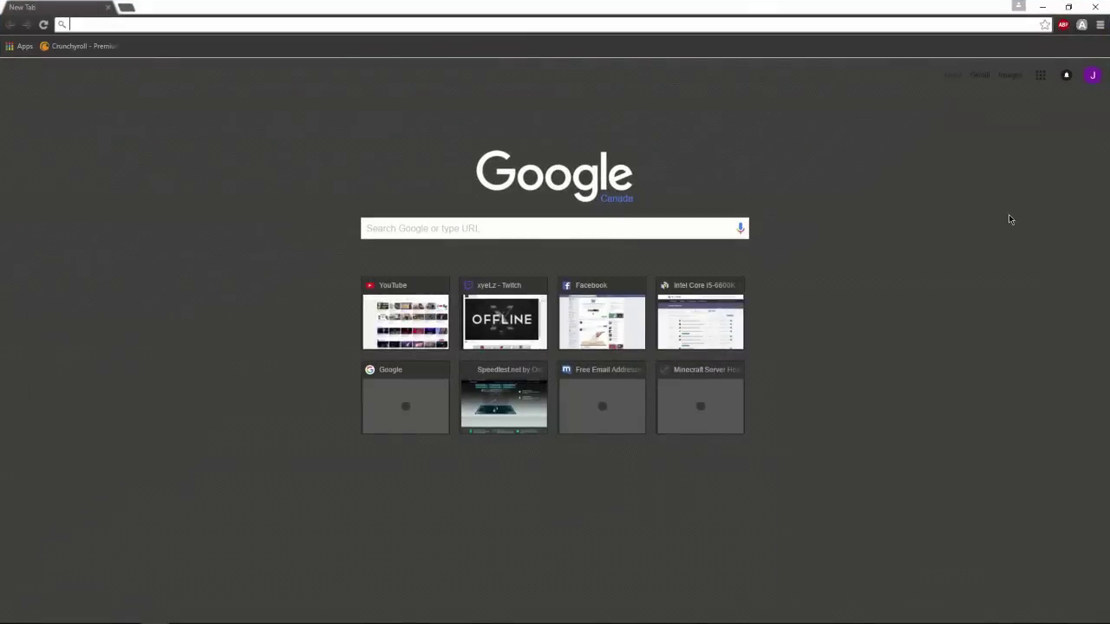
type("rust dedicated server files")
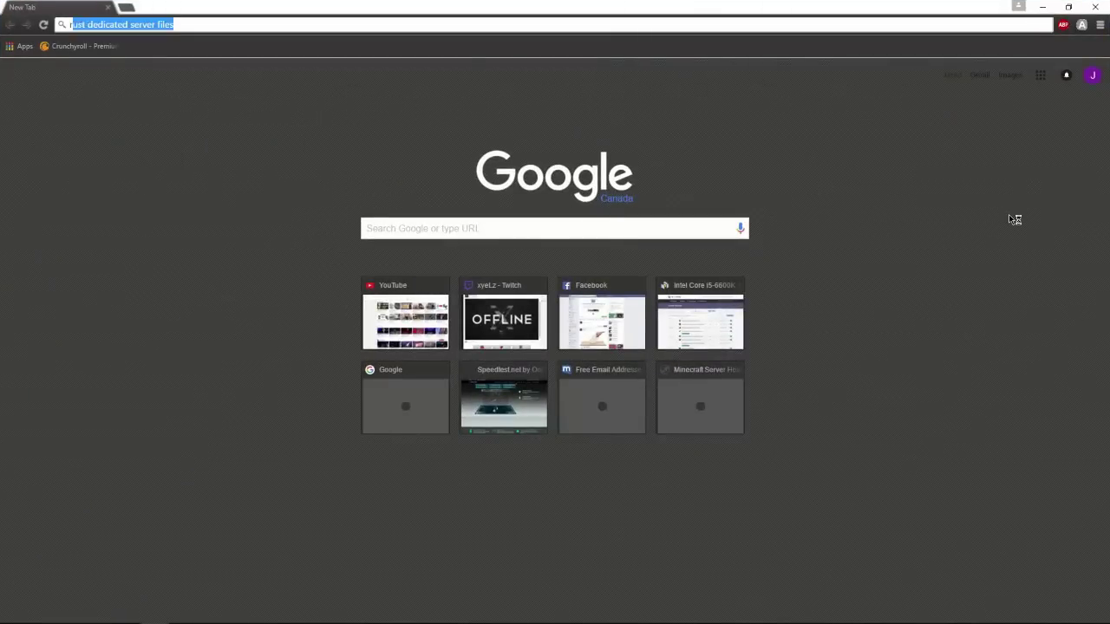
key("Return")
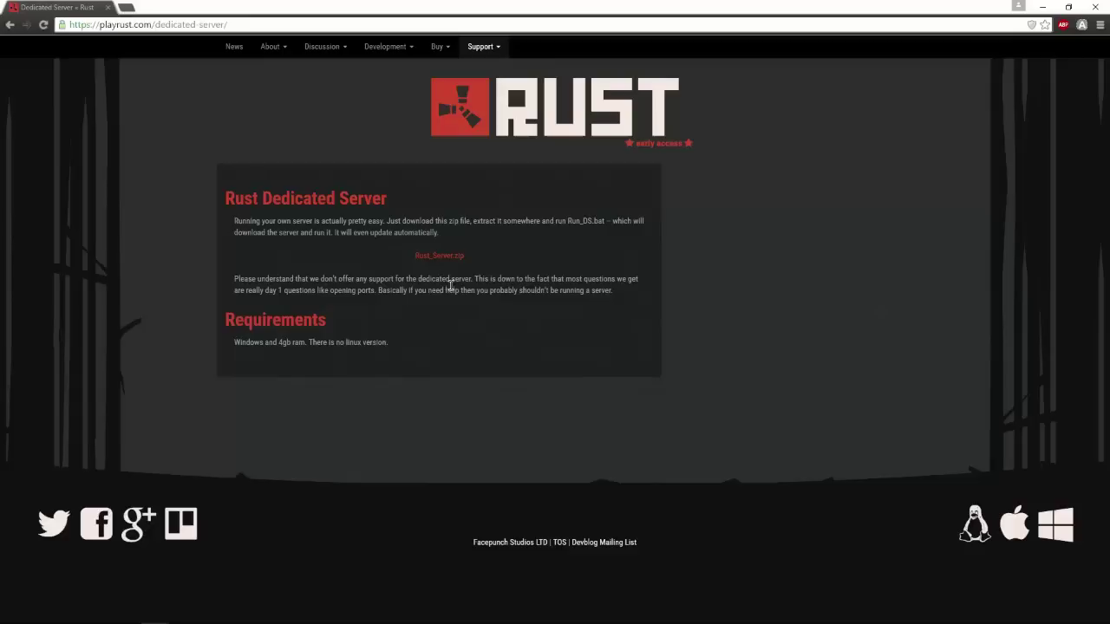
Step: Download Rust_Server.zip from the Rust Dedicated Server page, place it on the desktop and close the browser
left_click(452, 256)
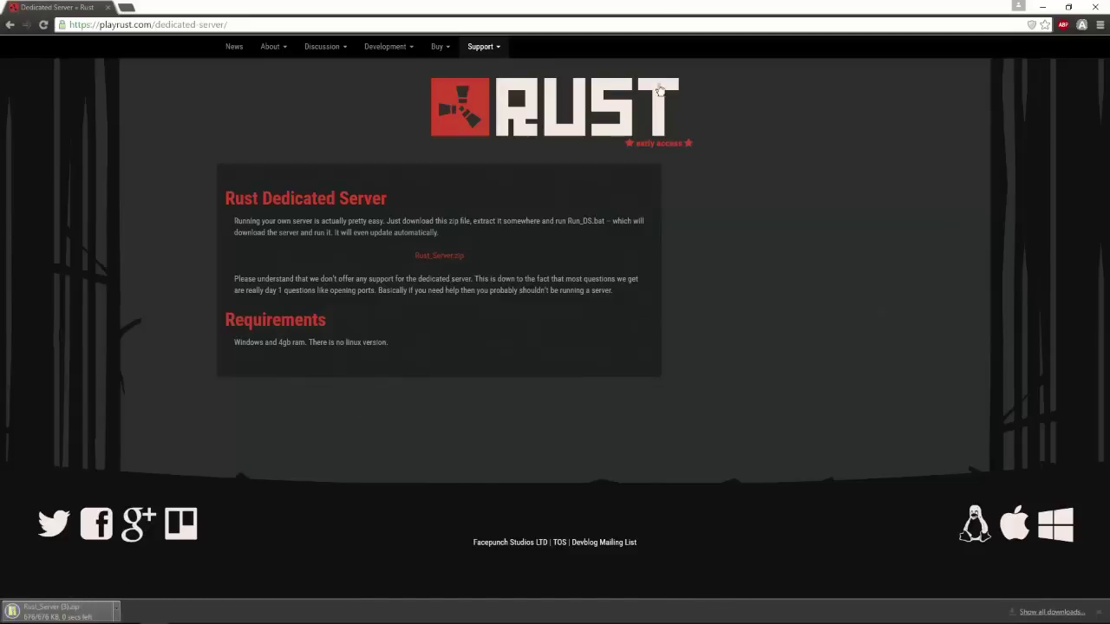
key("super+Right")
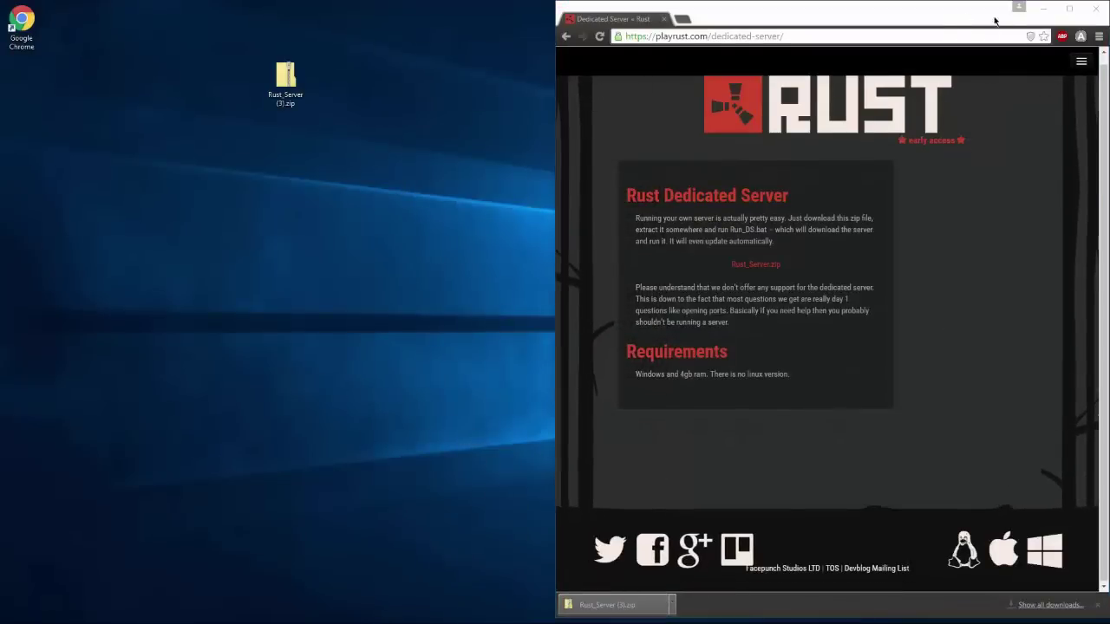
left_click(1095, 8)
Step: Extract the Rust_Server (3).zip archive into a Rust_Server (3) folder on the desktop
right_click(277, 71)
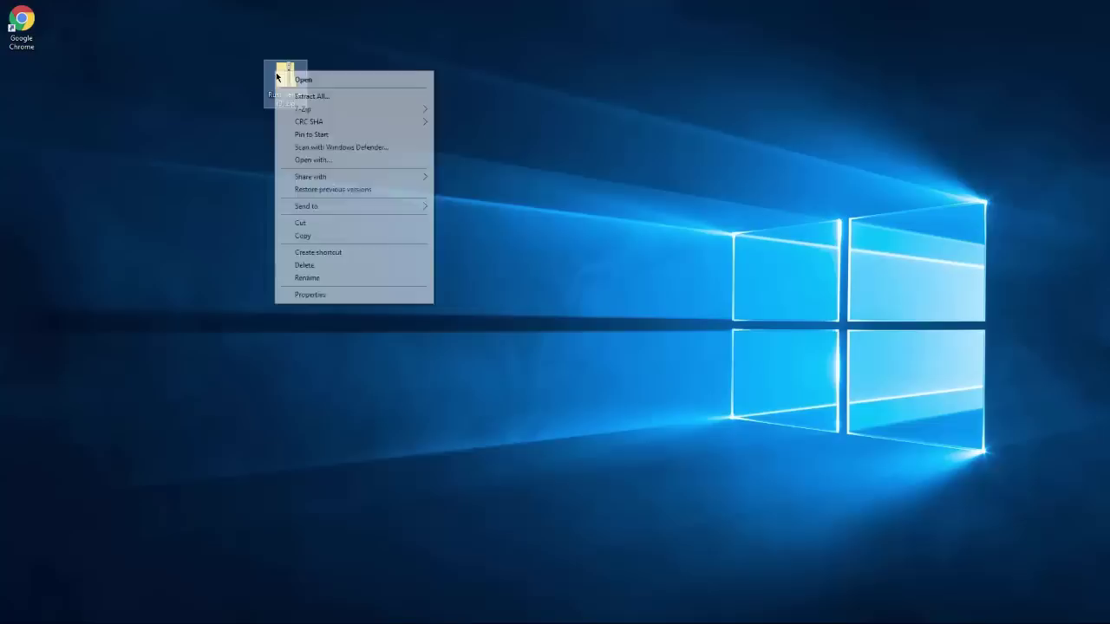
left_click(302, 97)
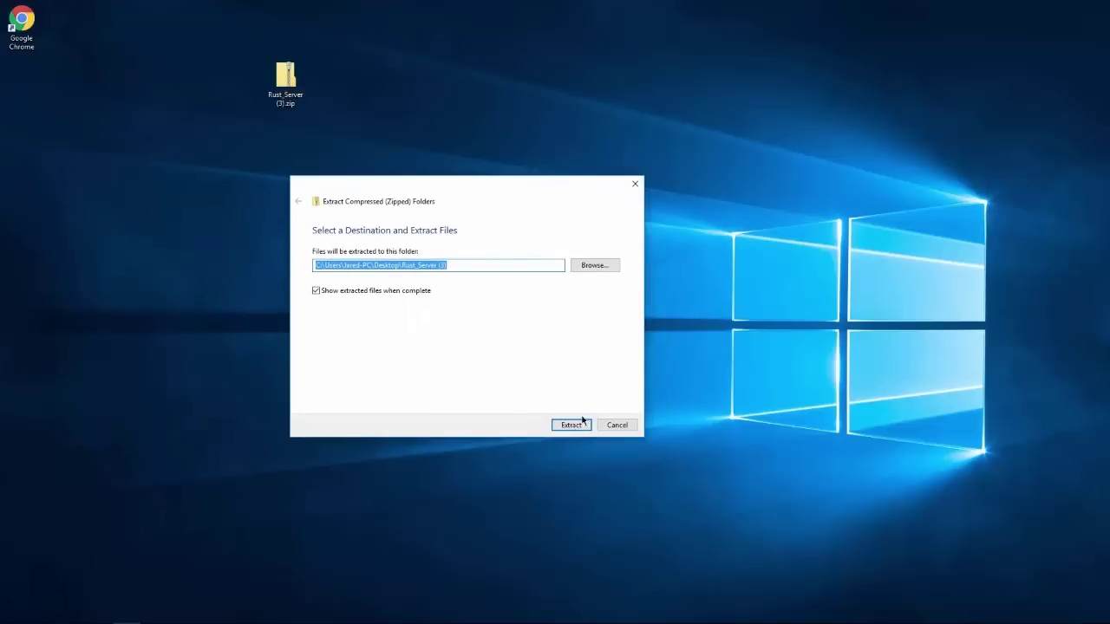
left_click_drag(482, 171, 515, 142)
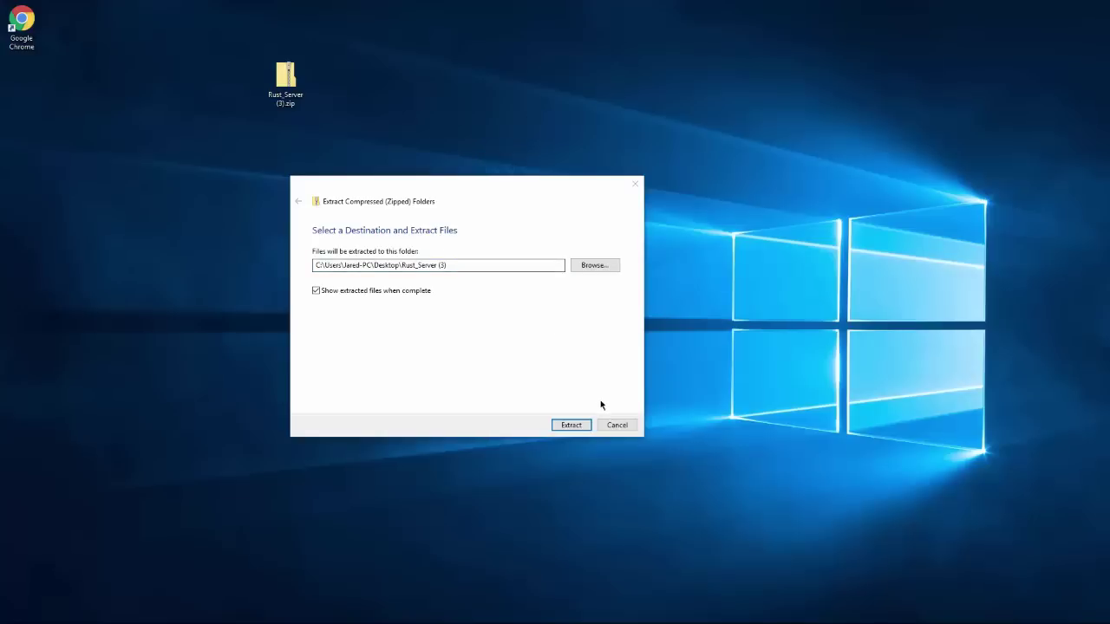
left_click(570, 425)
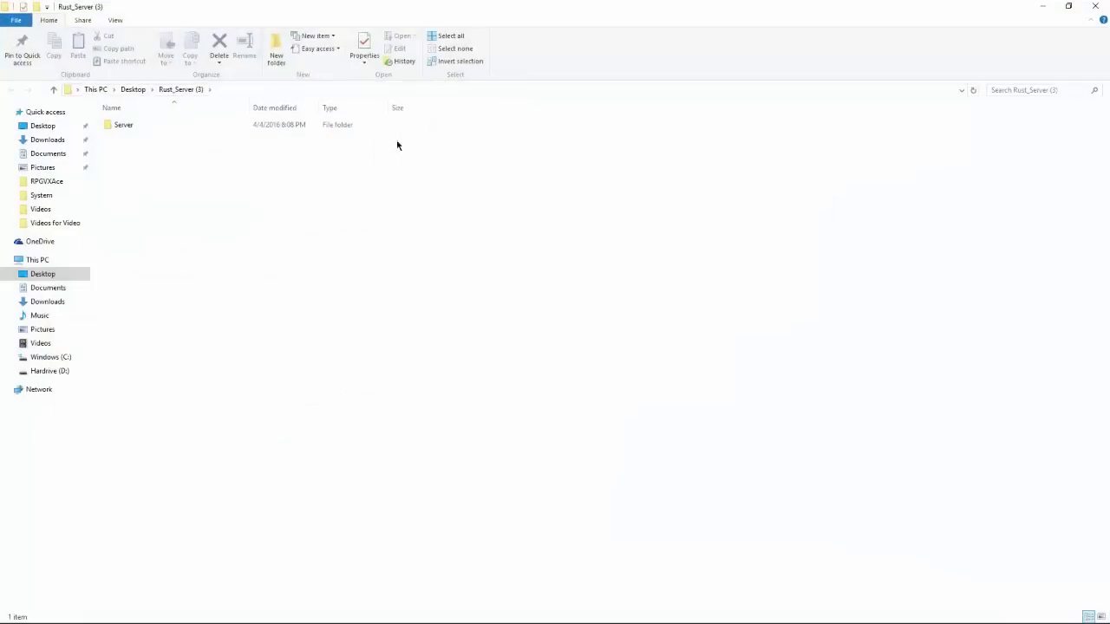
Step: Move the extracted Server folder onto the desktop and delete the Rust_Server (3).zip archive
left_click_drag(450, 4, 682, 86)
left_click_drag(500, 208, 176, 93)
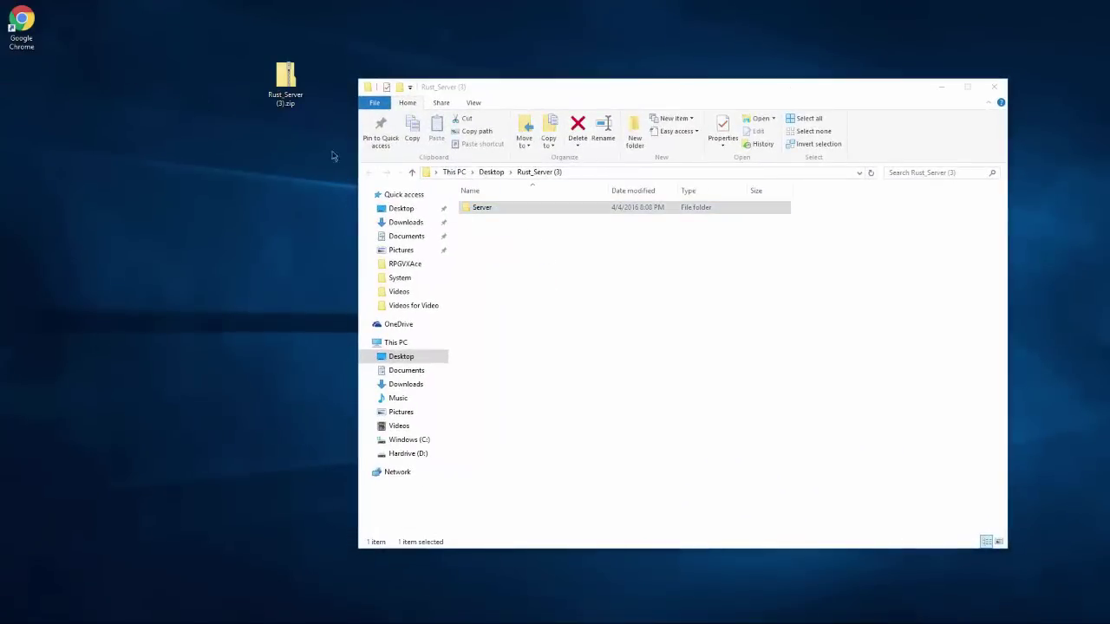
left_click(994, 86)
left_click_drag(286, 82, 60, 87)
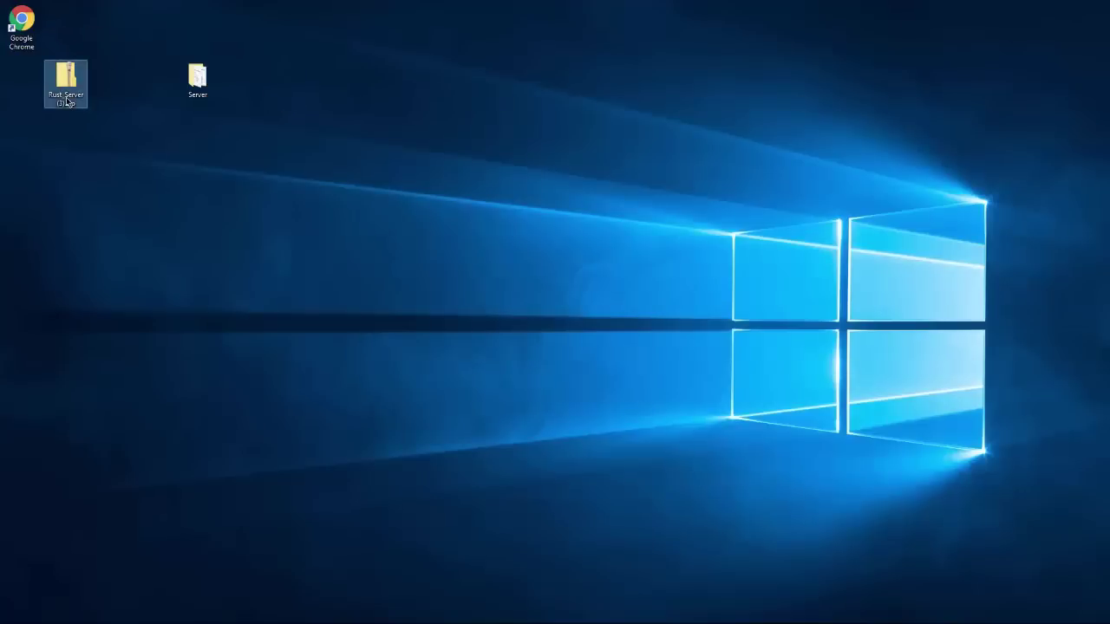
key("Delete")
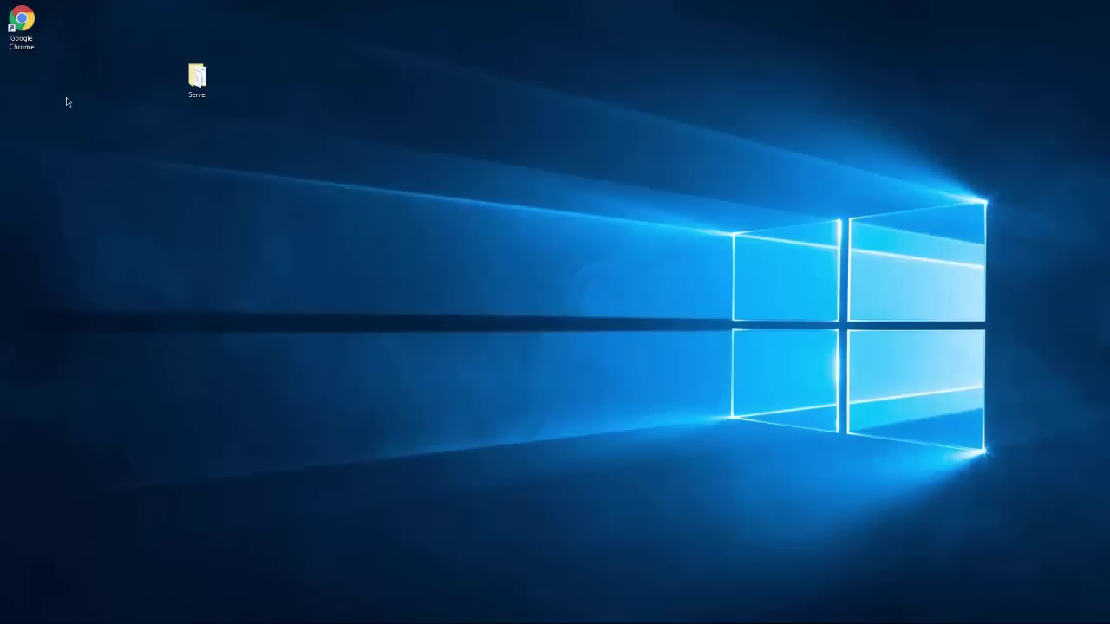
Step: Rename the Server folder on the desktop to "Rust Singleplayer"
right_click(182, 79)
left_click(227, 310)
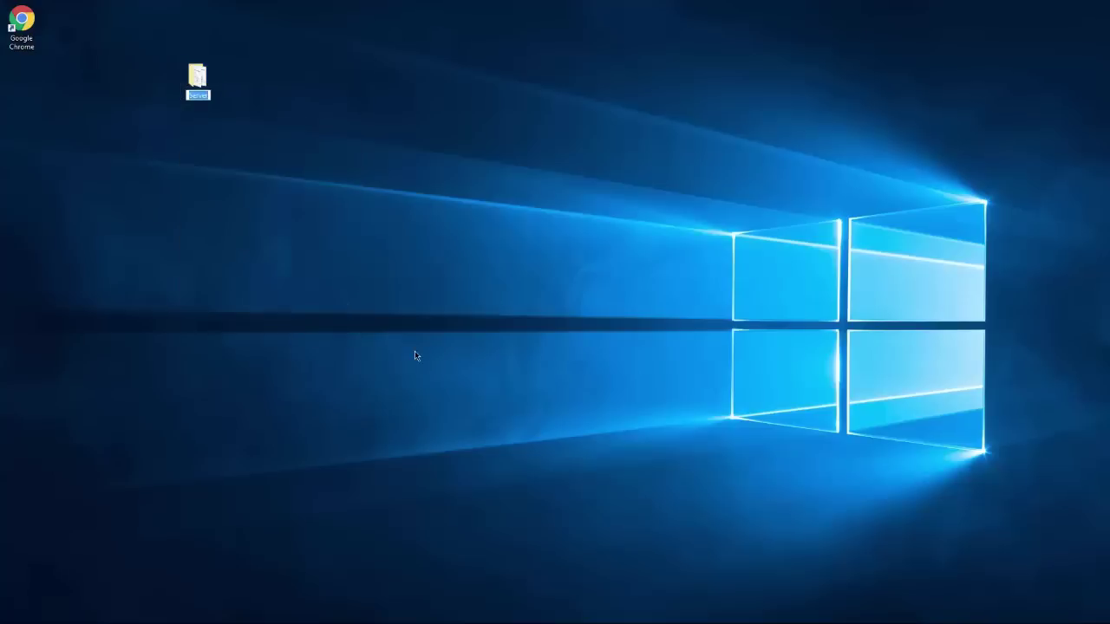
type("Ru")
type("st Sin")
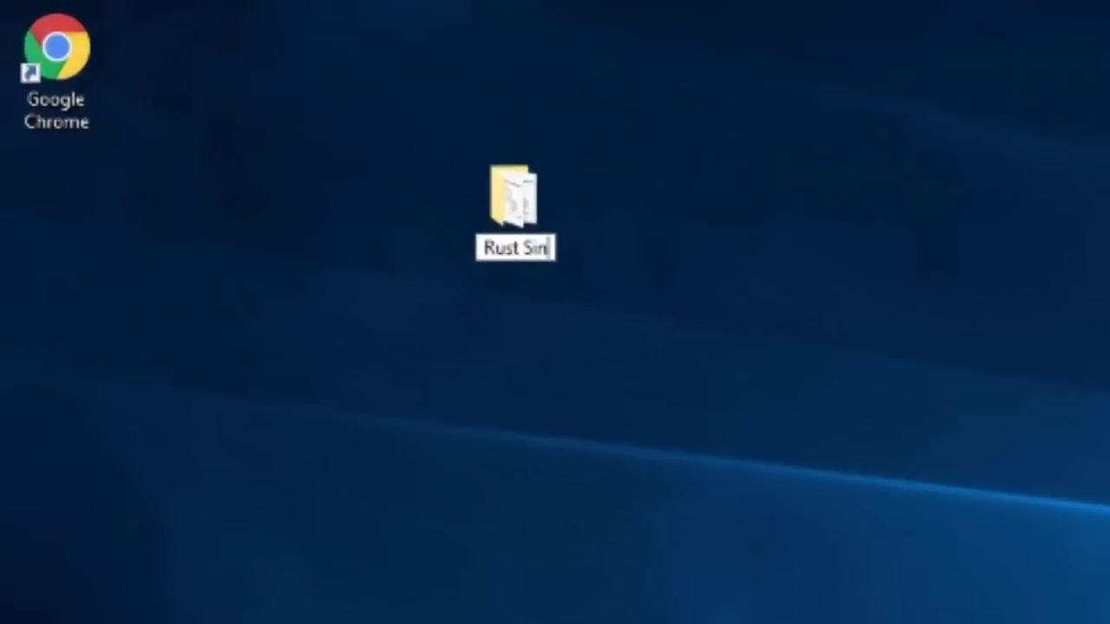
type("glep")
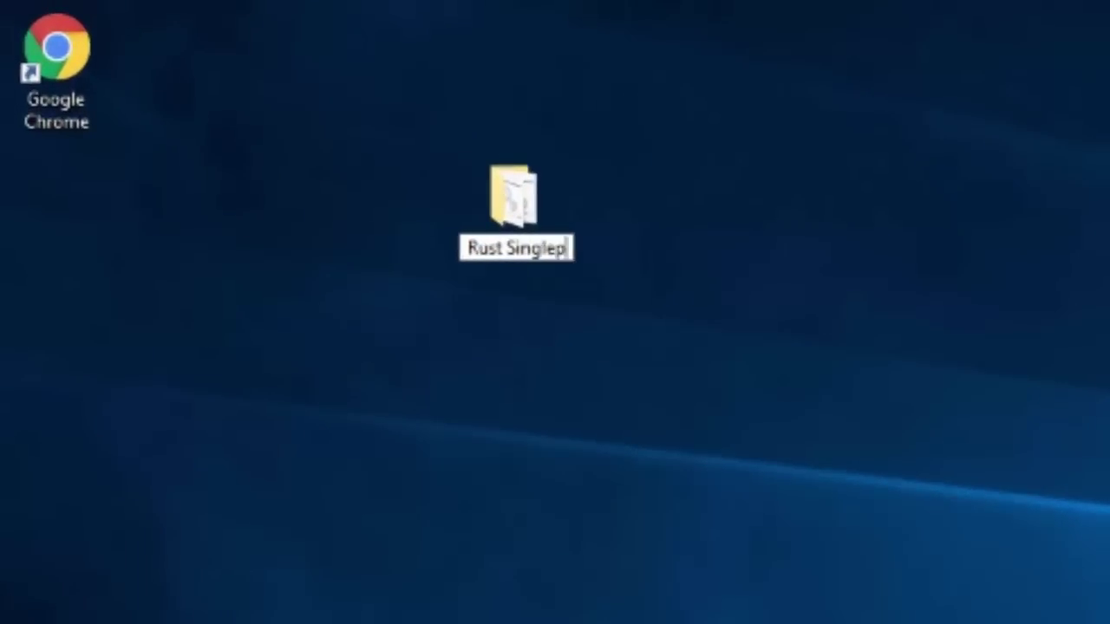
type("layer:P")
key("BackSpace")
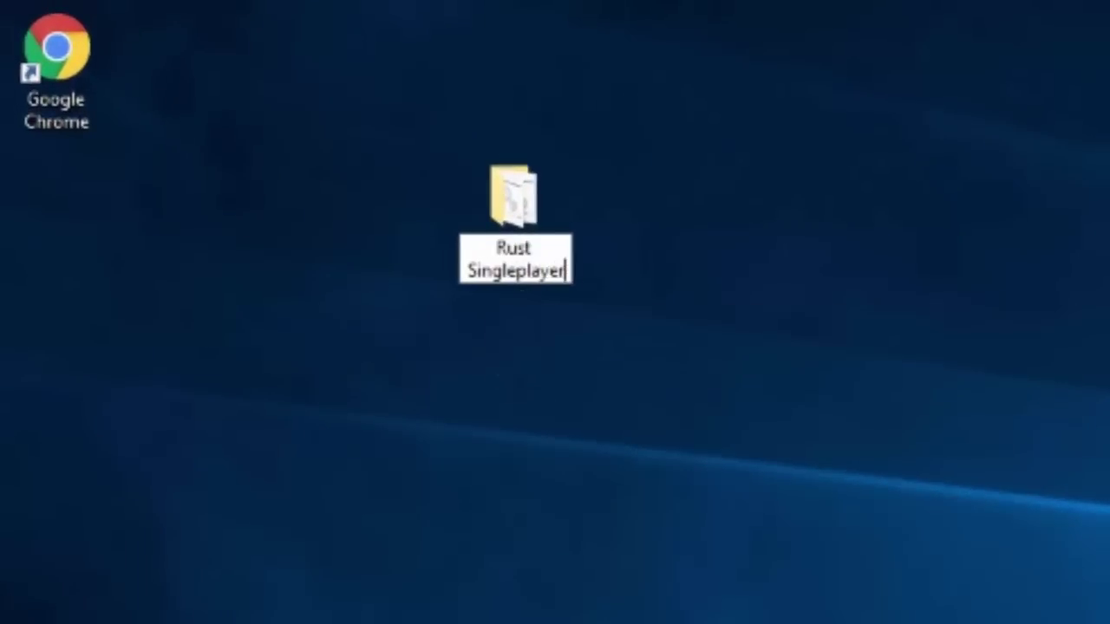
type("P")
key("BackSpace")
key("Return")
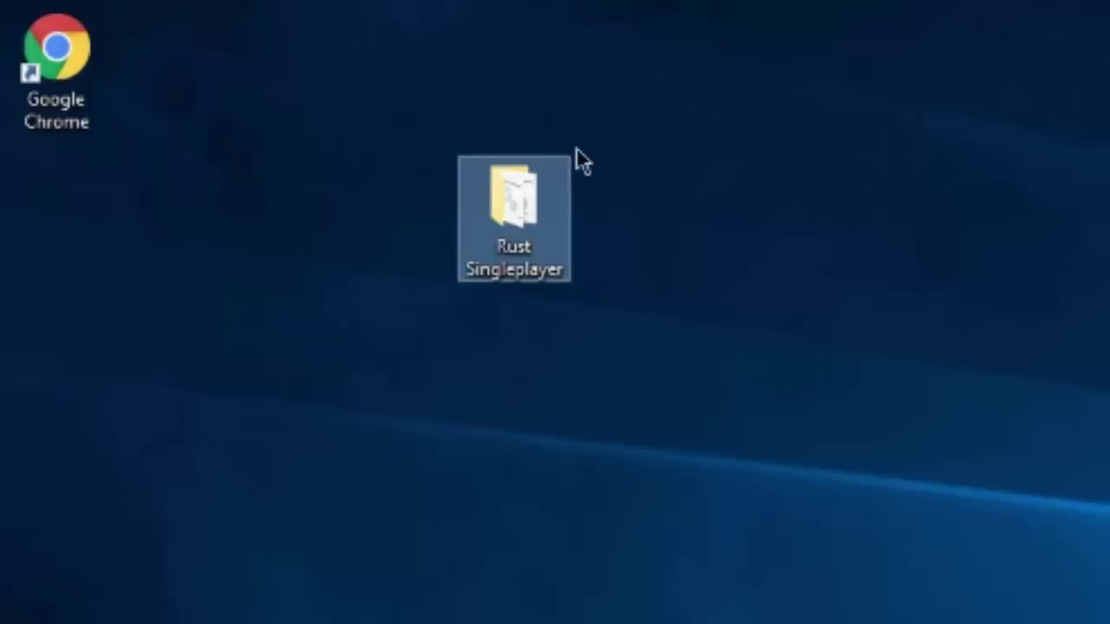
Step: Open the Rust Singleplayer folder and run Run_DS.bat to install and start the dedicated server
double_click(541, 159)
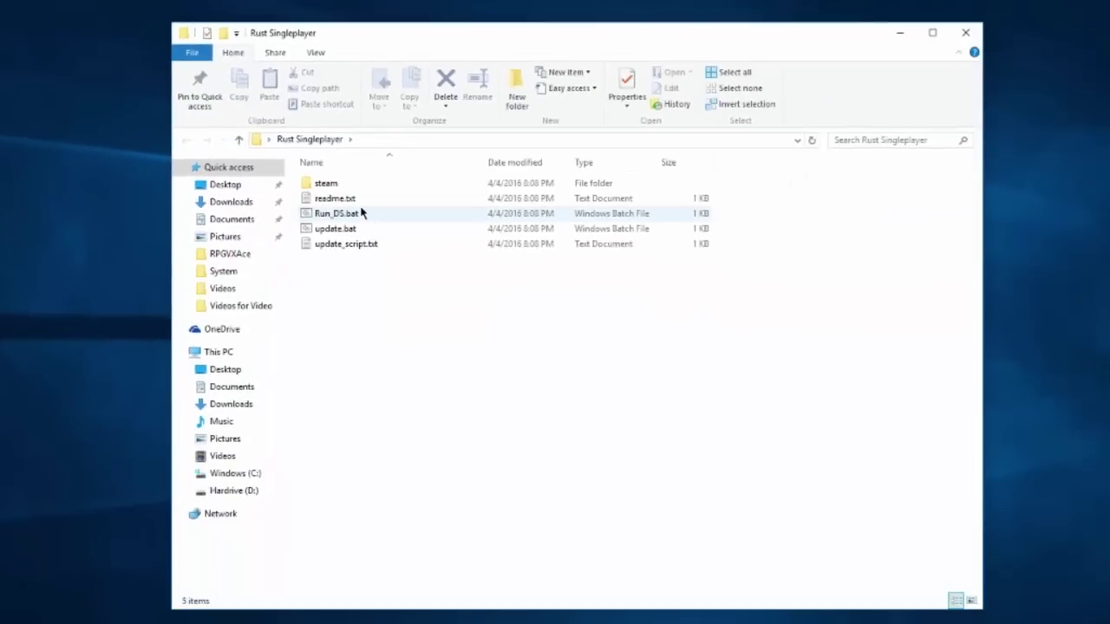
left_click(362, 212)
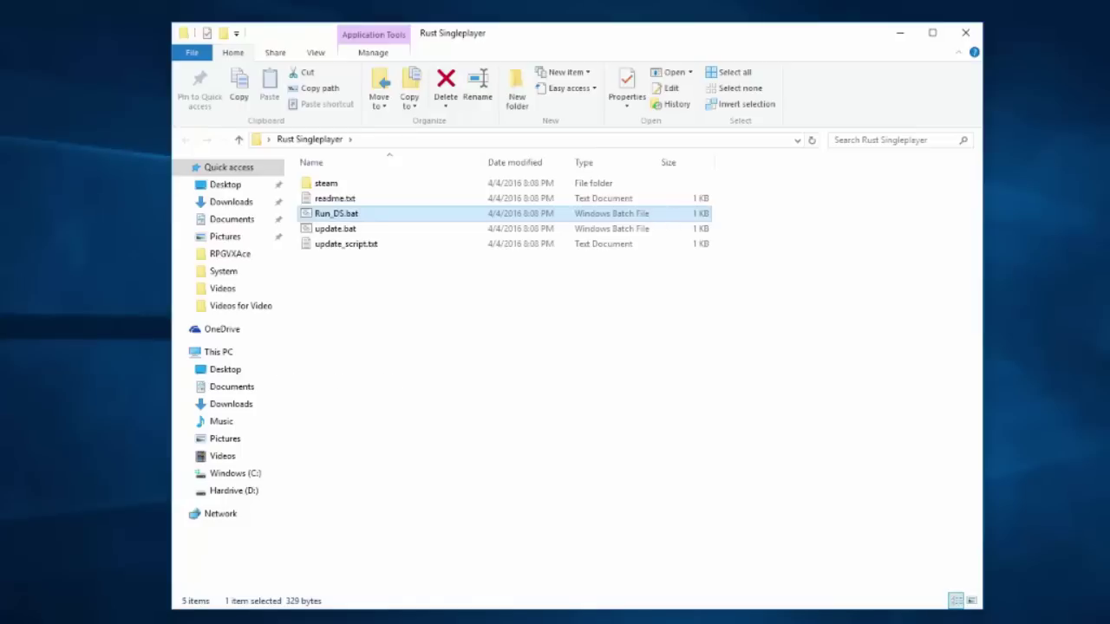
left_click(373, 199)
right_click(373, 199)
left_click(335, 201)
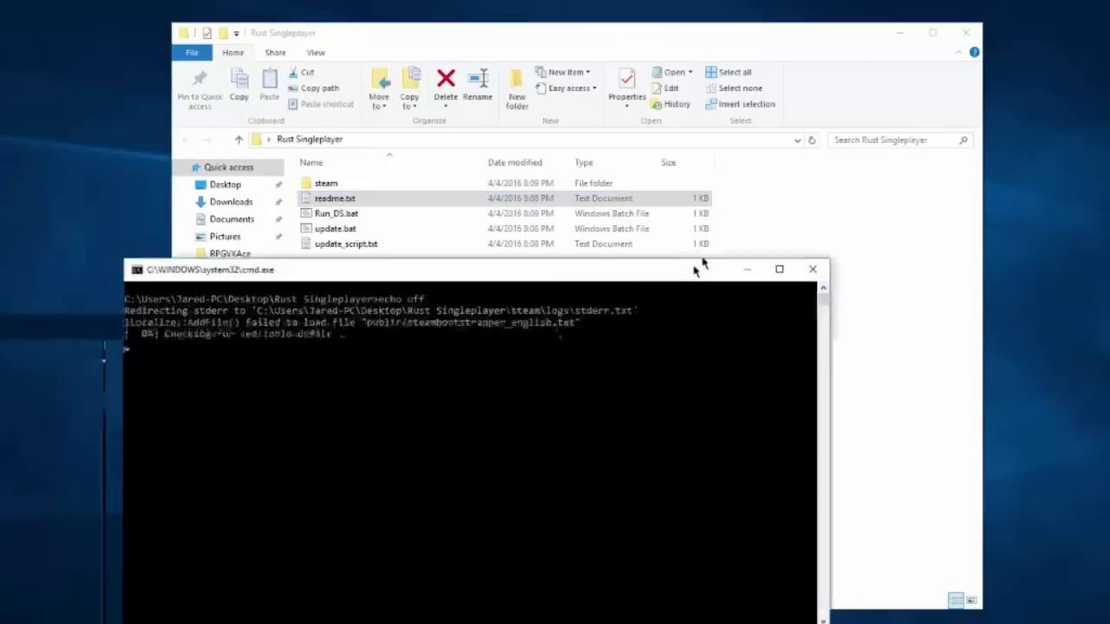
Step: Move the server console window clear and examine its startup log from the beginning to the latest lines
left_click_drag(692, 257, 716, 58)
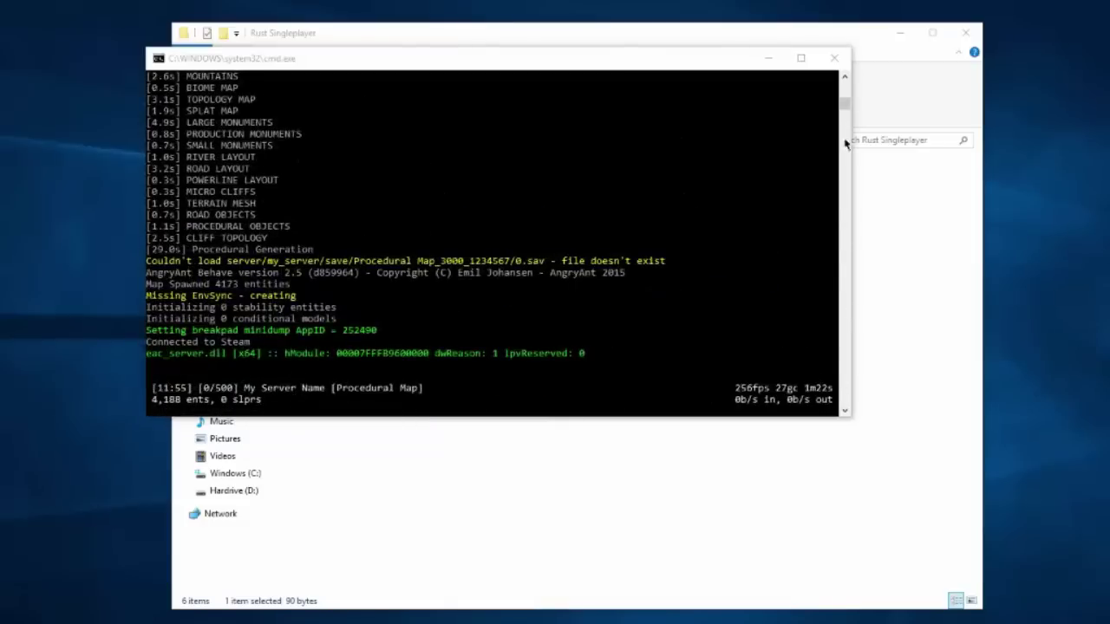
mouse_move(845, 108)
left_mouse_down()
mouse_move(845, 94)
mouse_move(845, 104)
left_mouse_up()
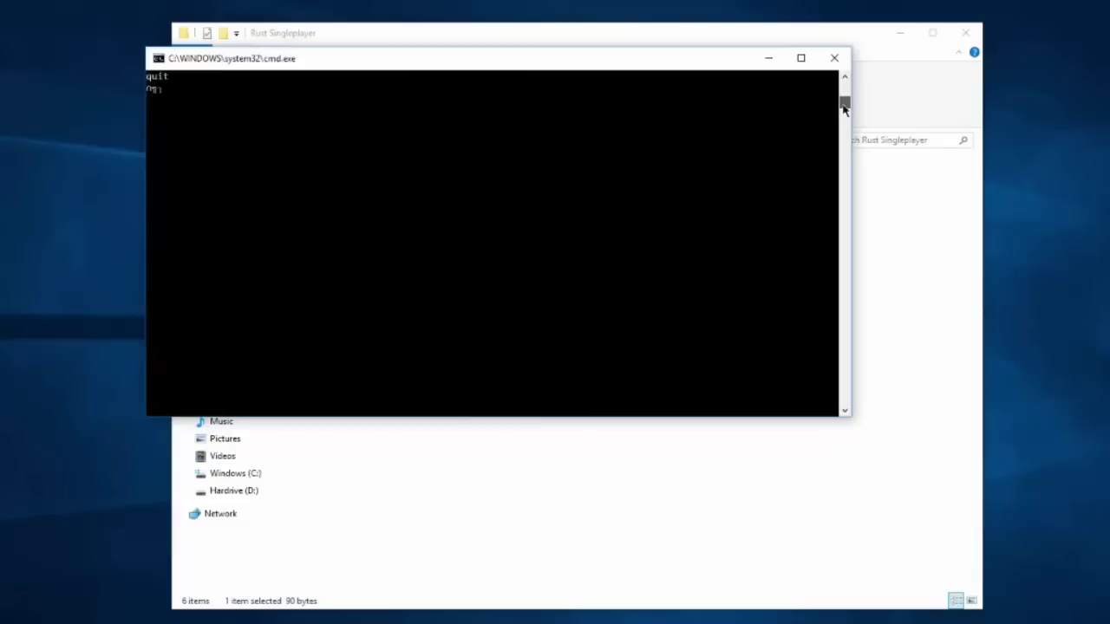
left_click_drag(843, 105, 844, 103)
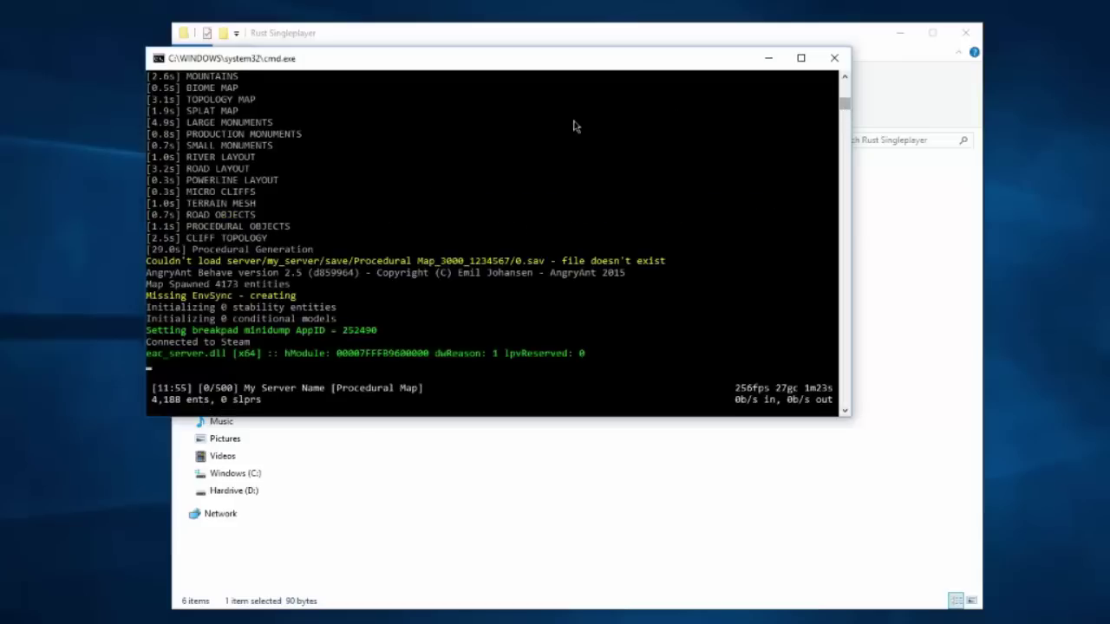
scroll(555, 131, "up", 8)
scroll(261, 126, "up", 3)
scroll(261, 128, "down", 10)
scroll(238, 159, "up", 8)
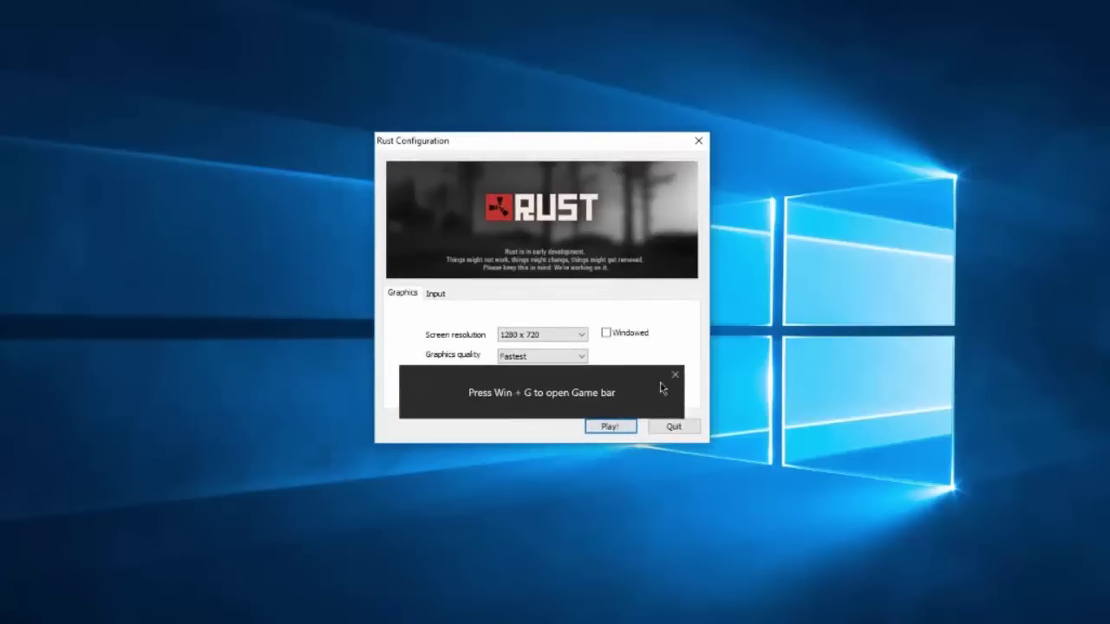
Step: Launch the Rust game and join the local server with the console command client.connect localhost:28015
left_click(567, 379)
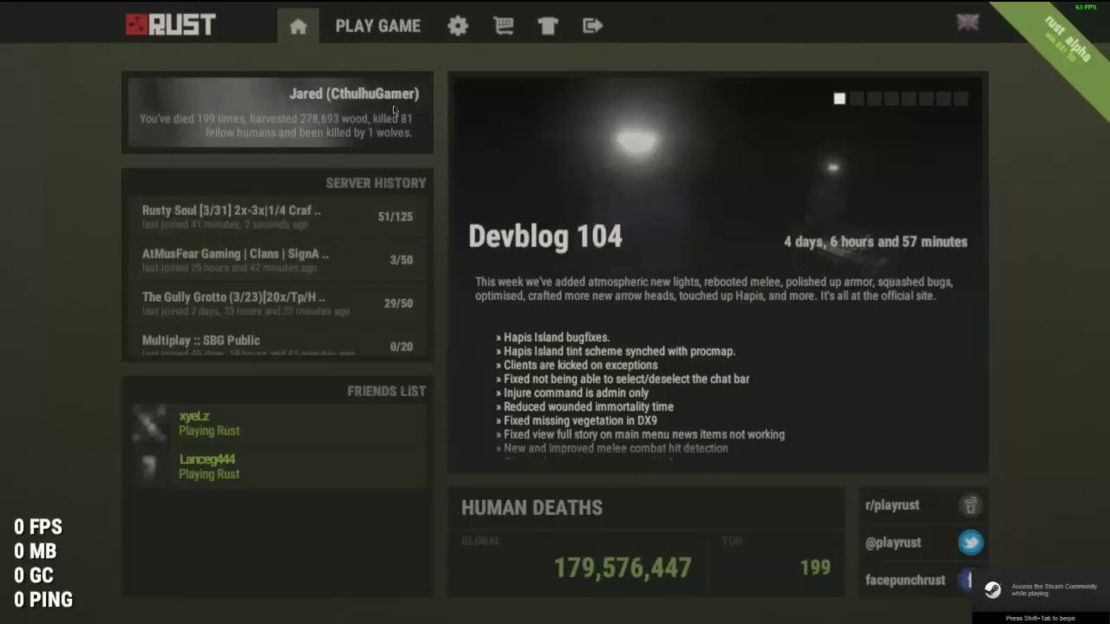
left_click(397, 26)
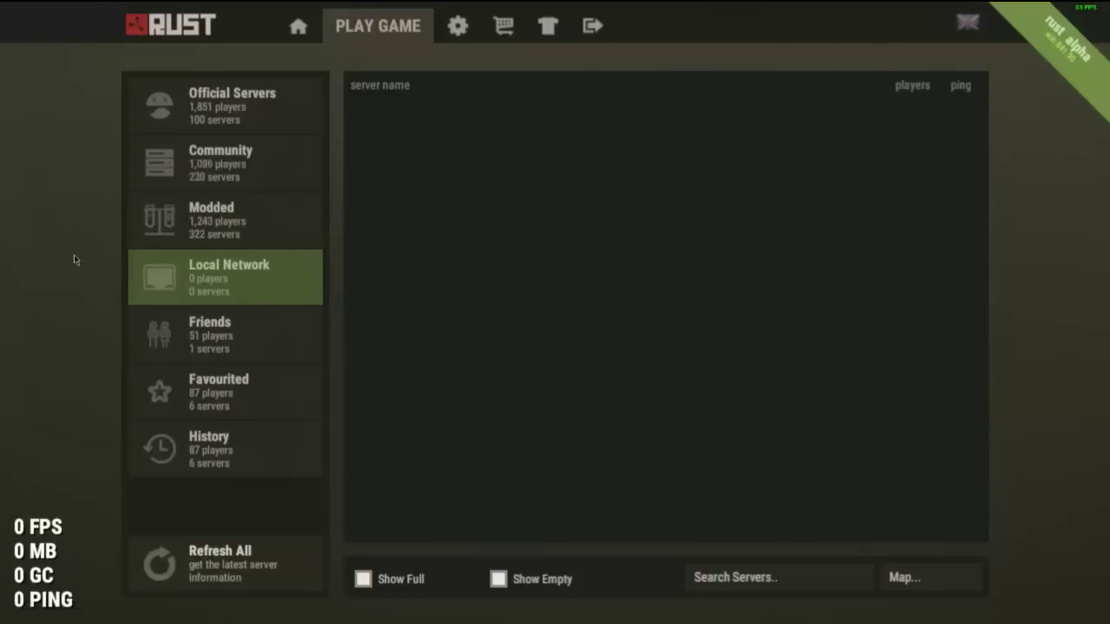
key("F1")
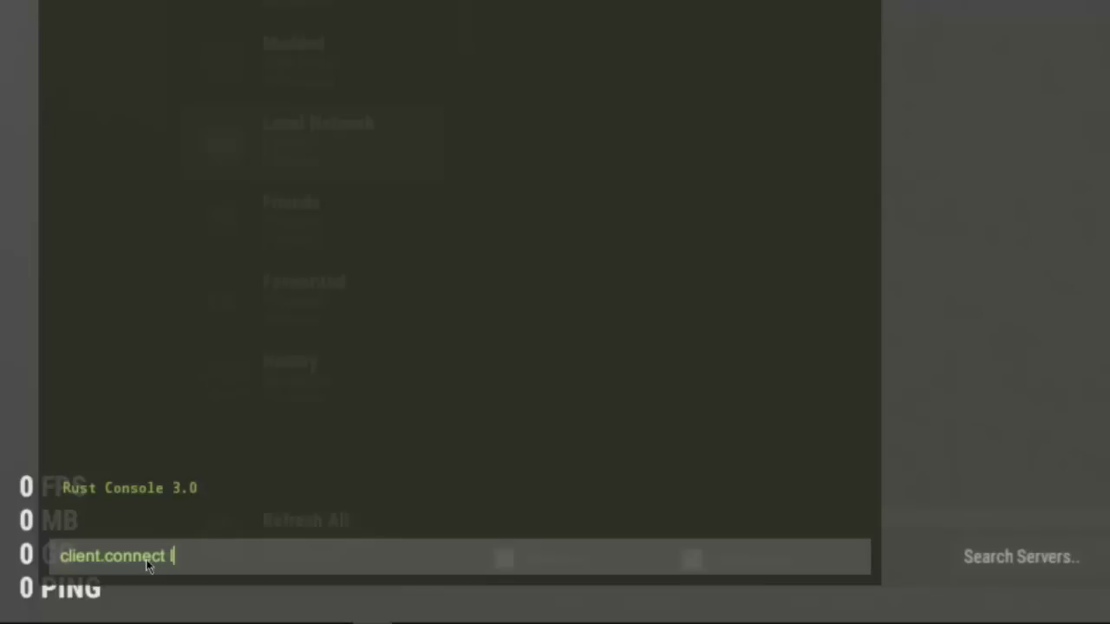
type("host:28015")
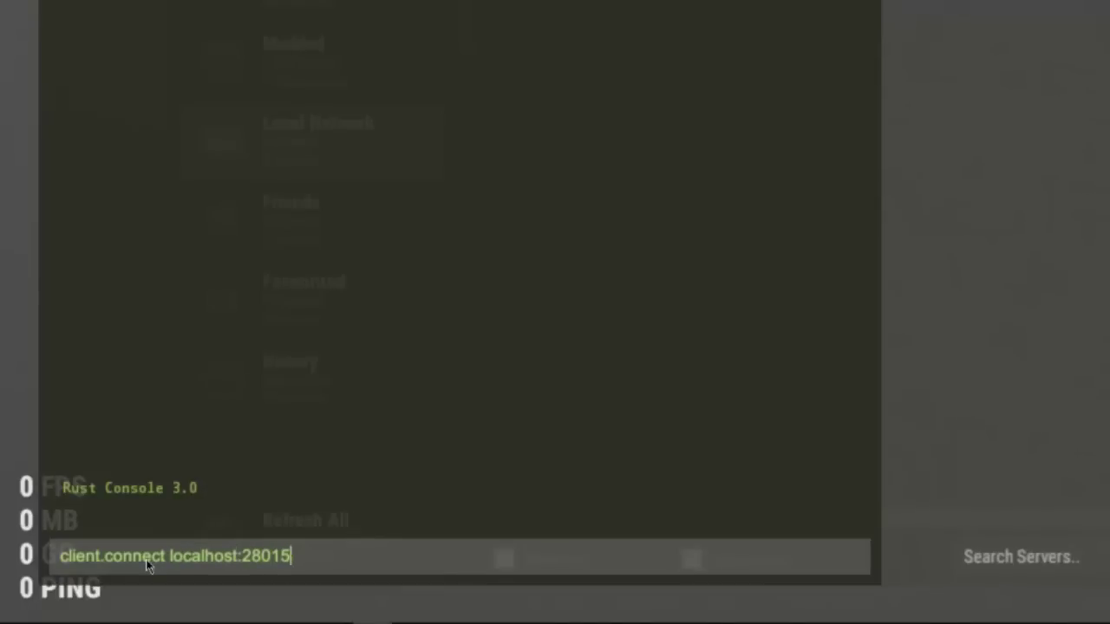
key("Return")
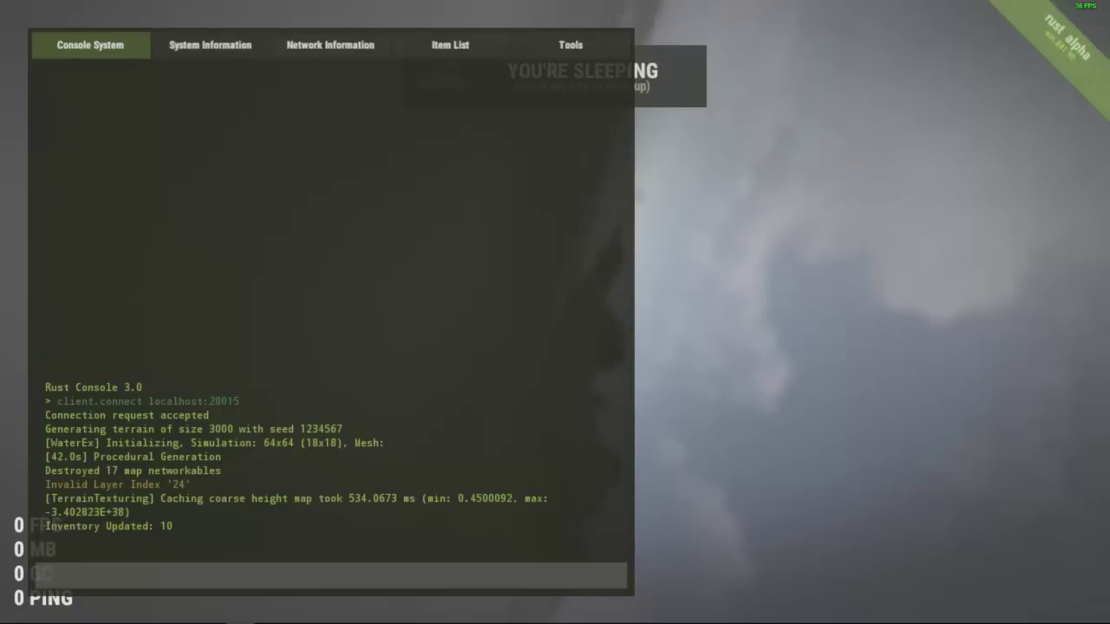
Step: Check the server's command window over the game for the player's connection, move it away and close the in-game console
left_click_drag(0, 295, 383, 57)
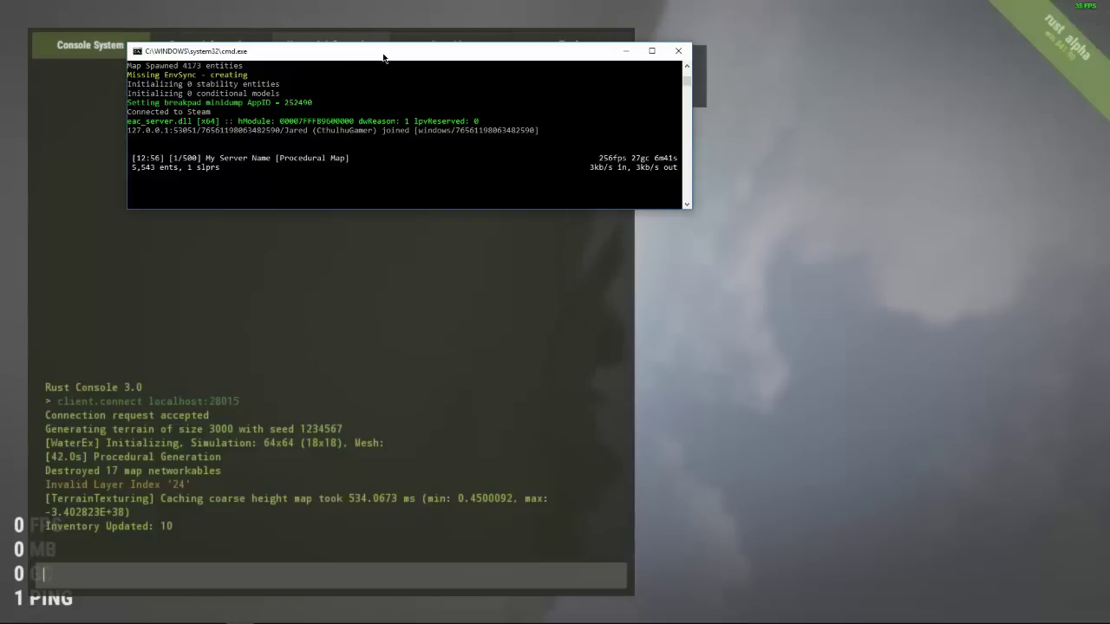
left_click_drag(394, 61, 0, 295)
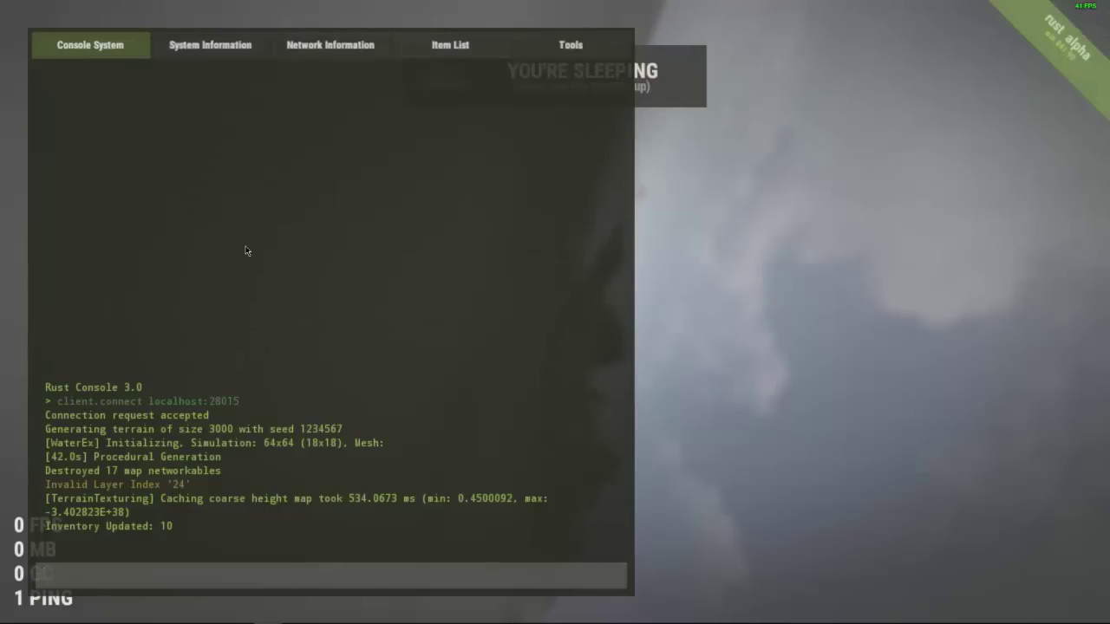
key("F1")
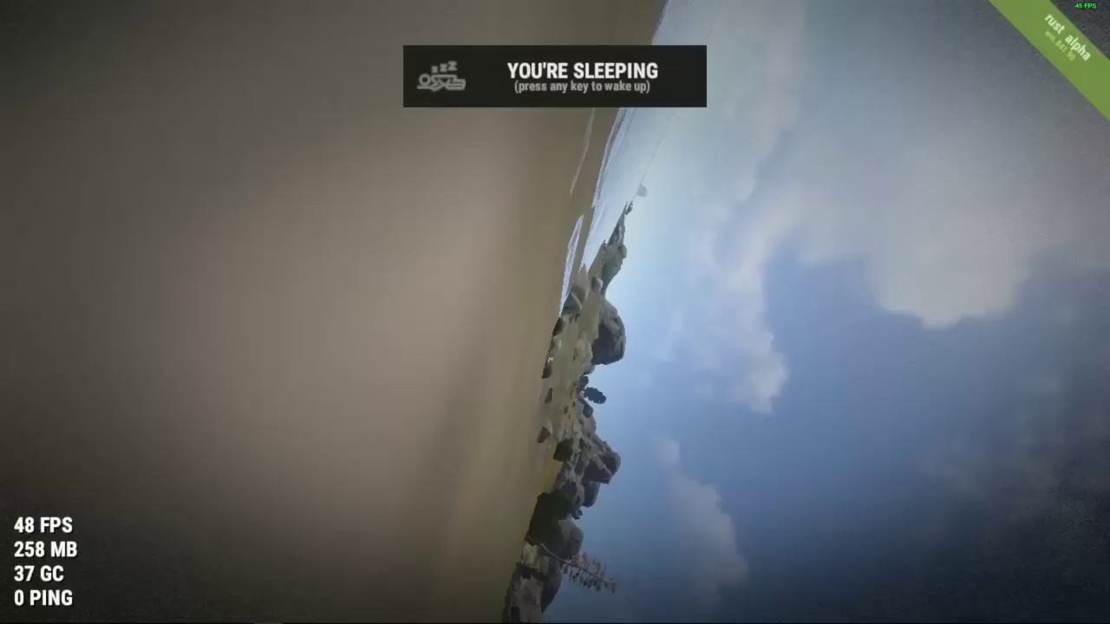
Step: Wake the character up, equip the rock and walk forward along the beach
key("space")
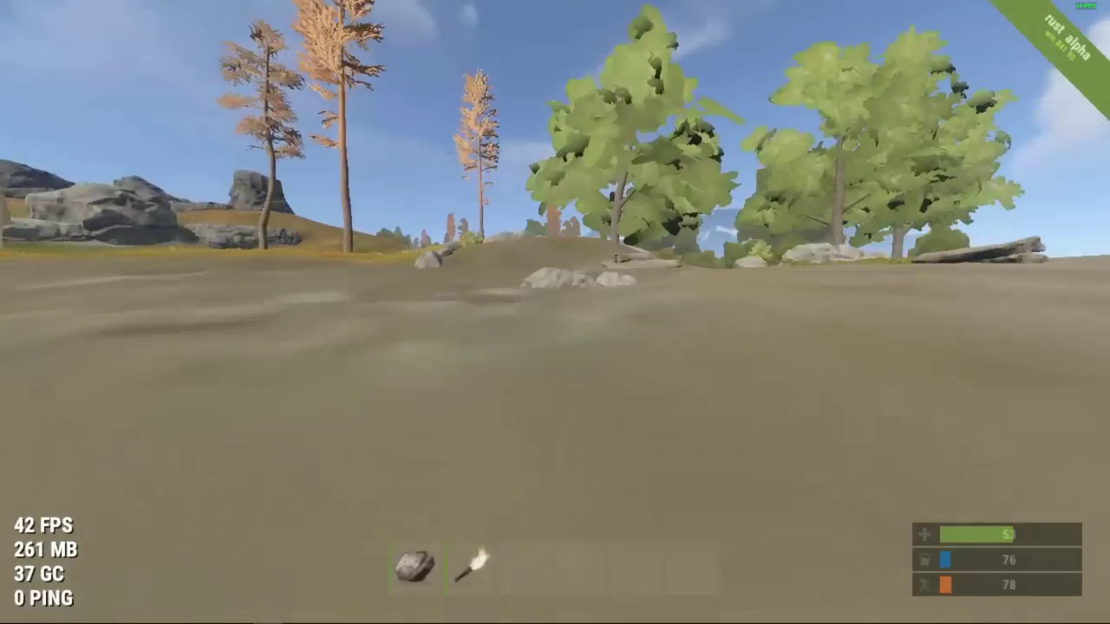
key("1")
key("w")
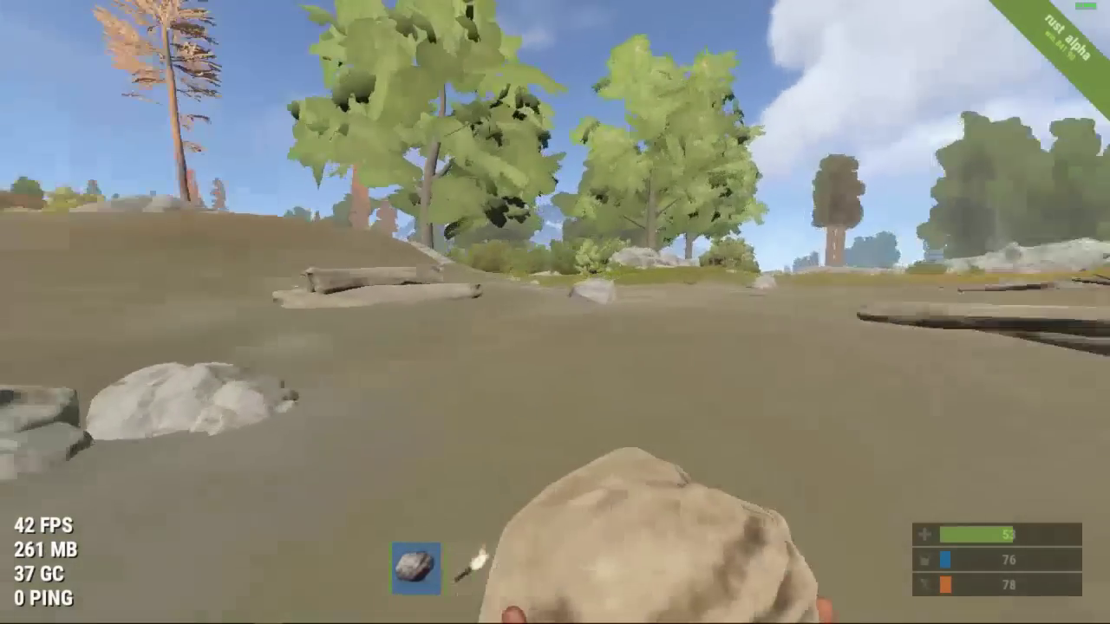
Step: Walk up from the beach to the nearest tall tree in the grass and strike its trunk with the rock
key("w")
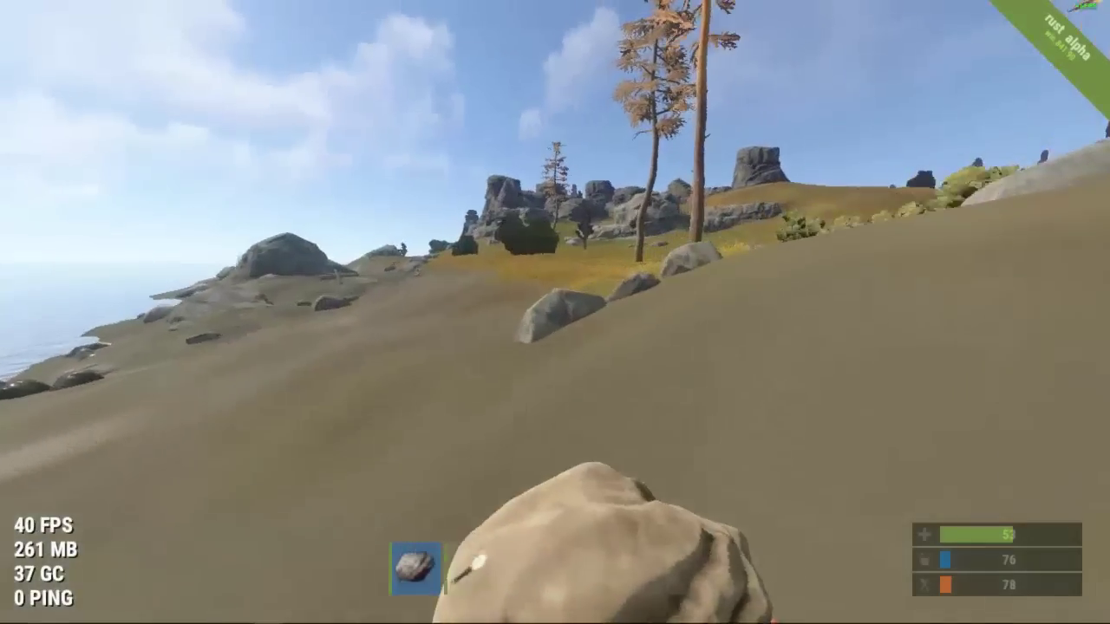
key("w")
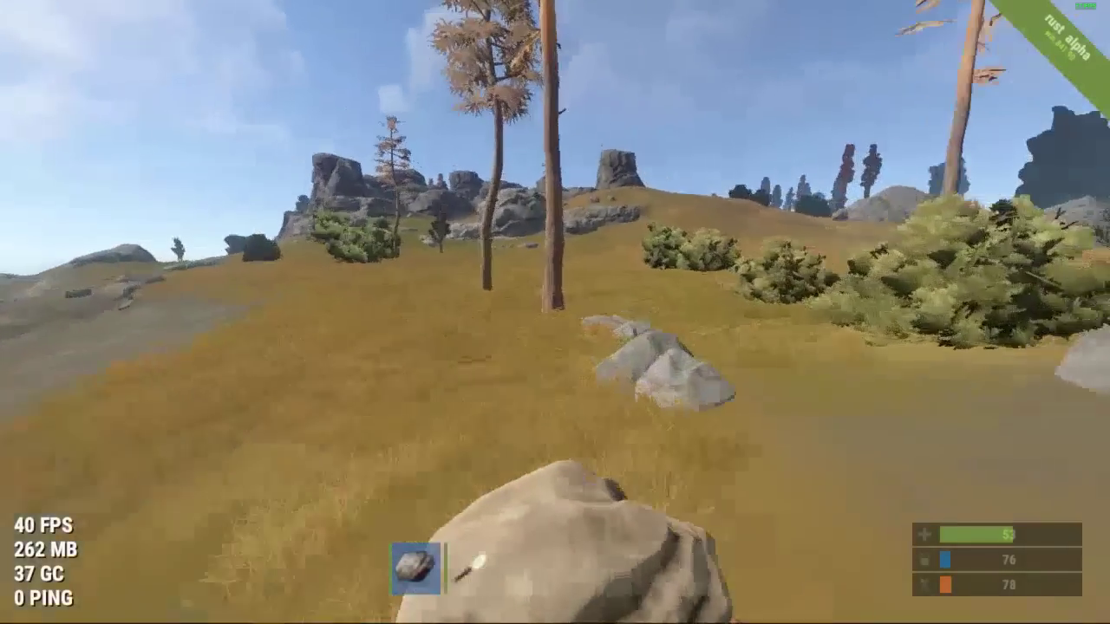
key("w")
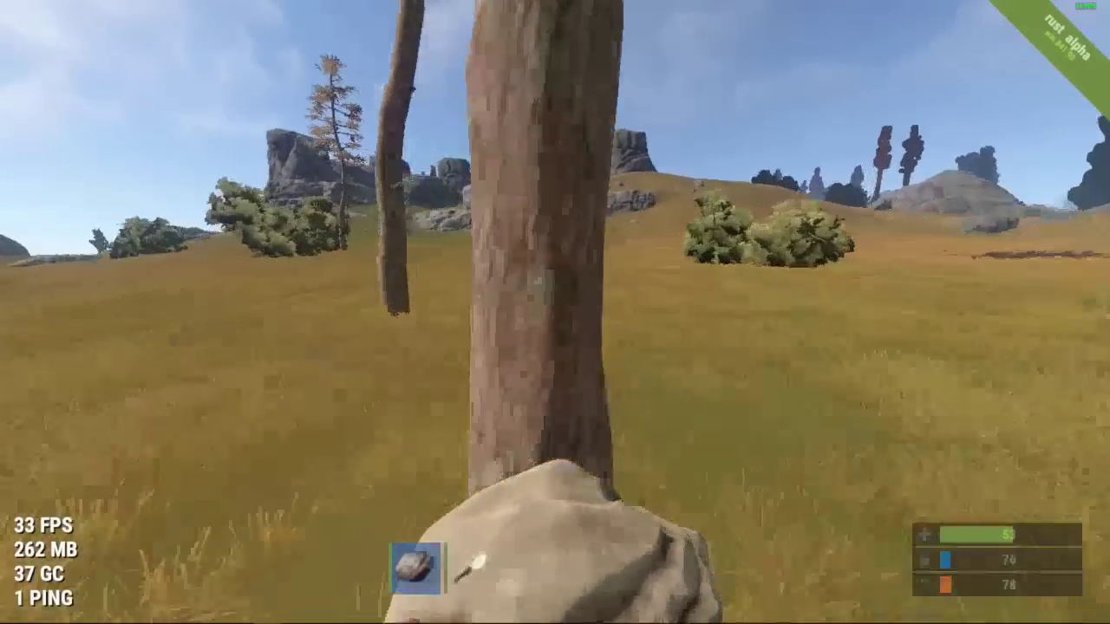
left_click(555, 313)
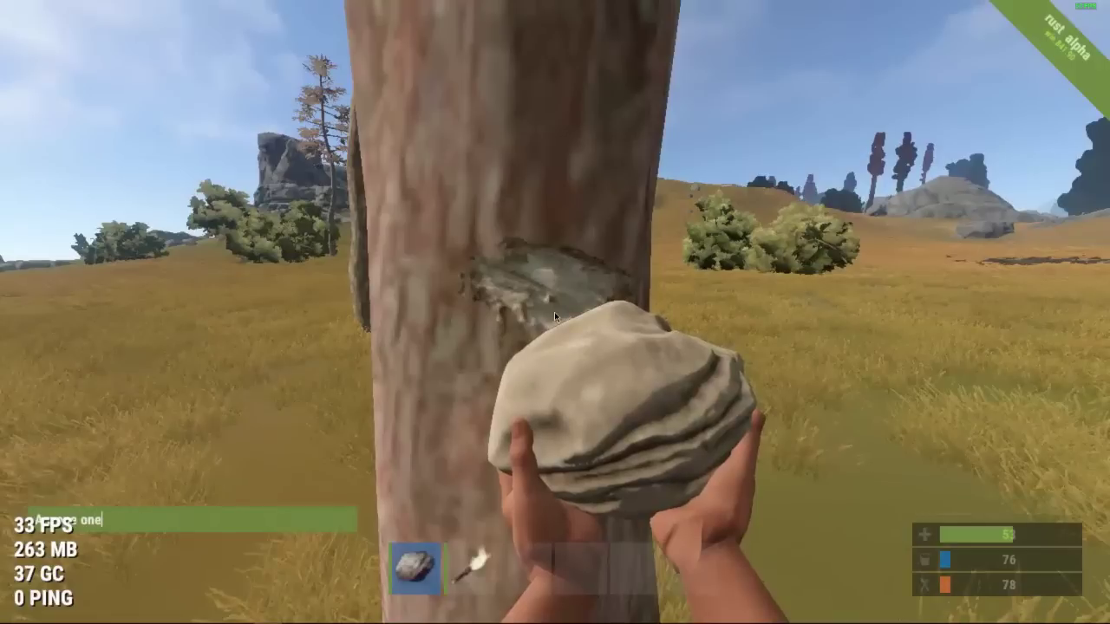
Step: Send the chat message "Anyone on?" to the server
key("BackSpace")
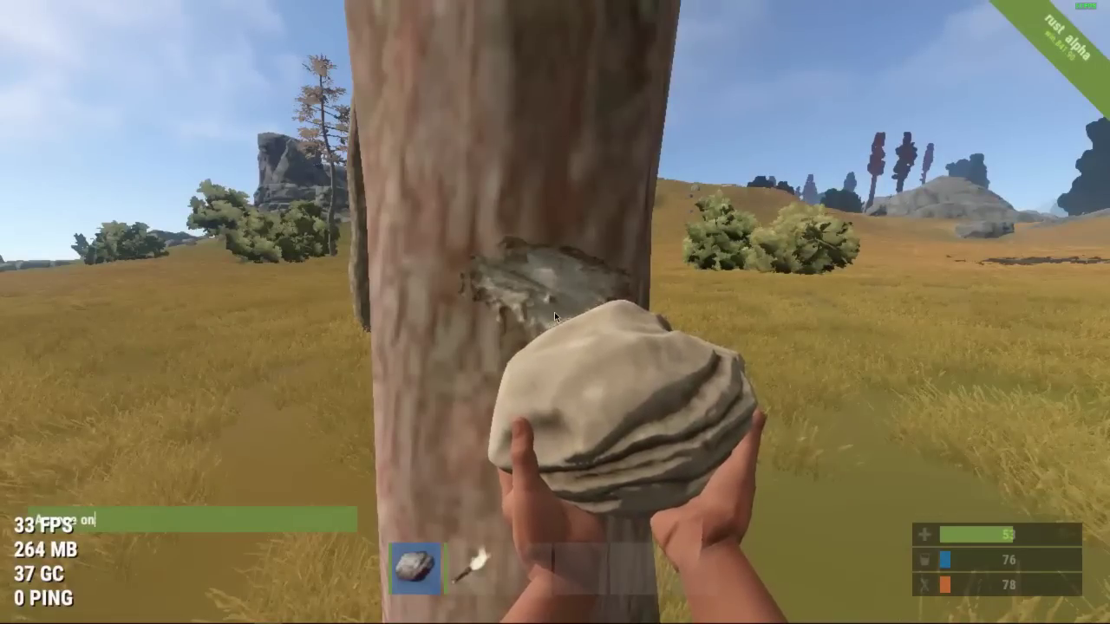
type("?")
key("Return")
Step: Gather wood by striking the tree trunk repeatedly with the rock from different sides
left_click(555, 312)
key("a")
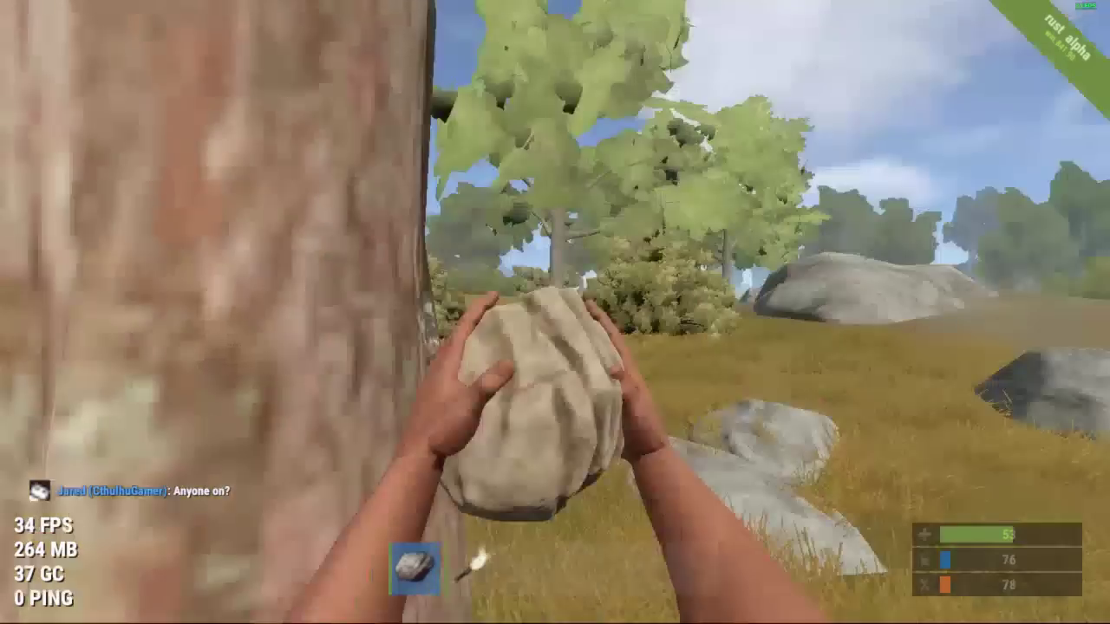
left_click(555, 312)
left_click(555, 312)
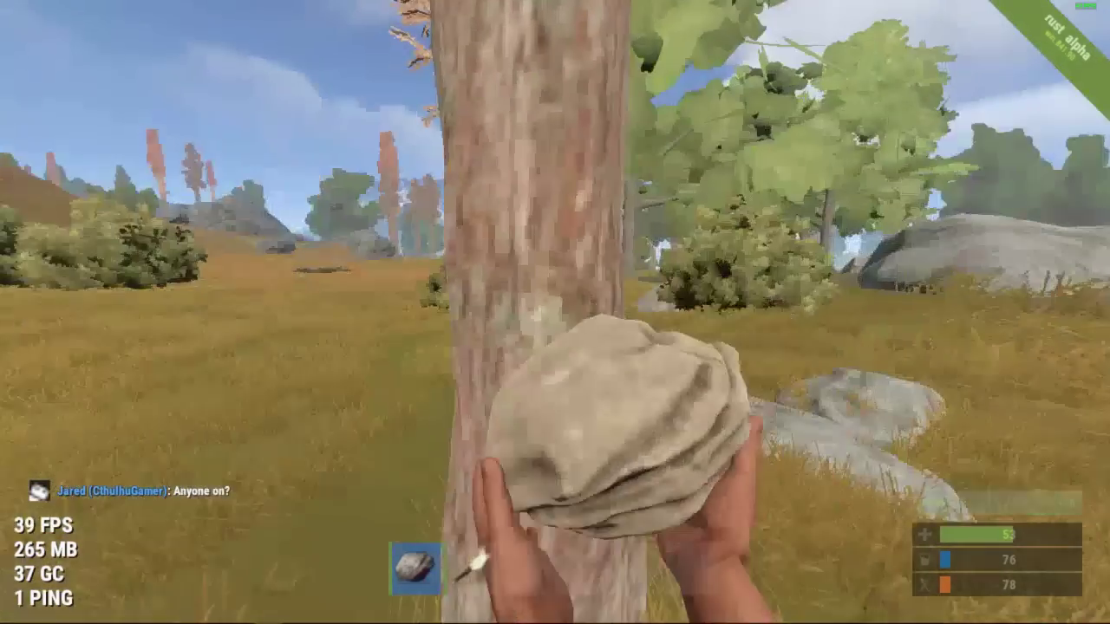
left_click(554, 313)
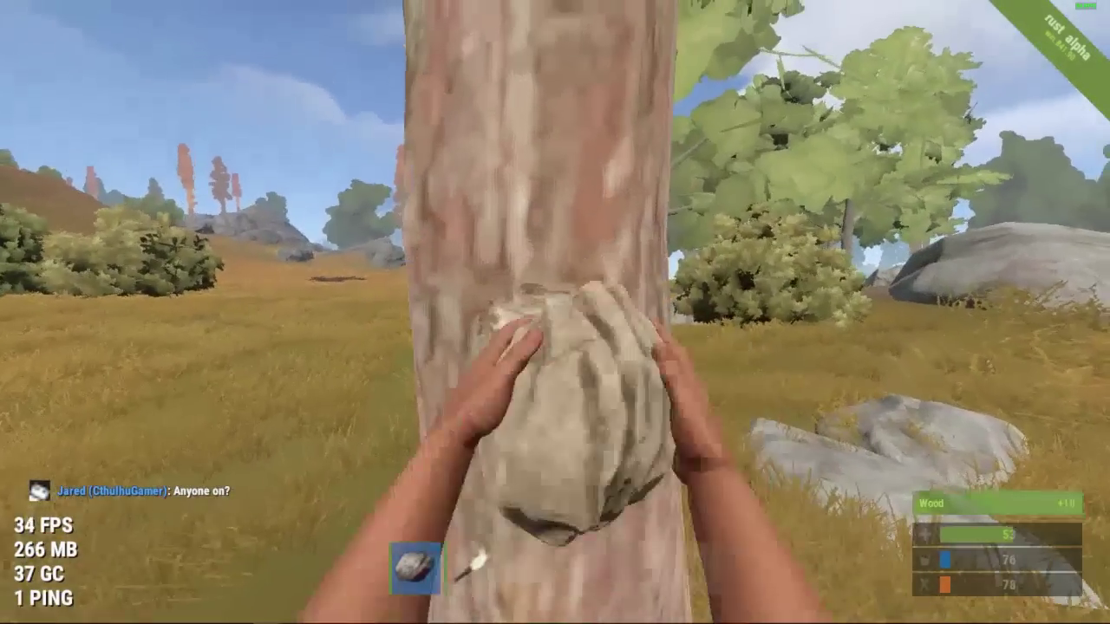
left_click(555, 312)
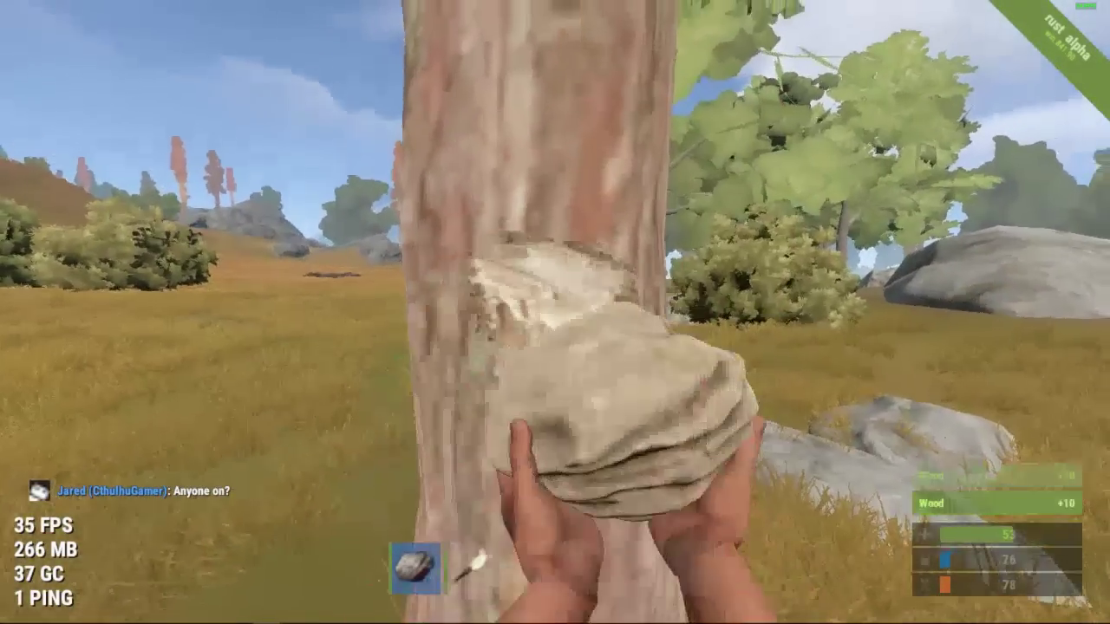
left_click(554, 312)
left_click(555, 313)
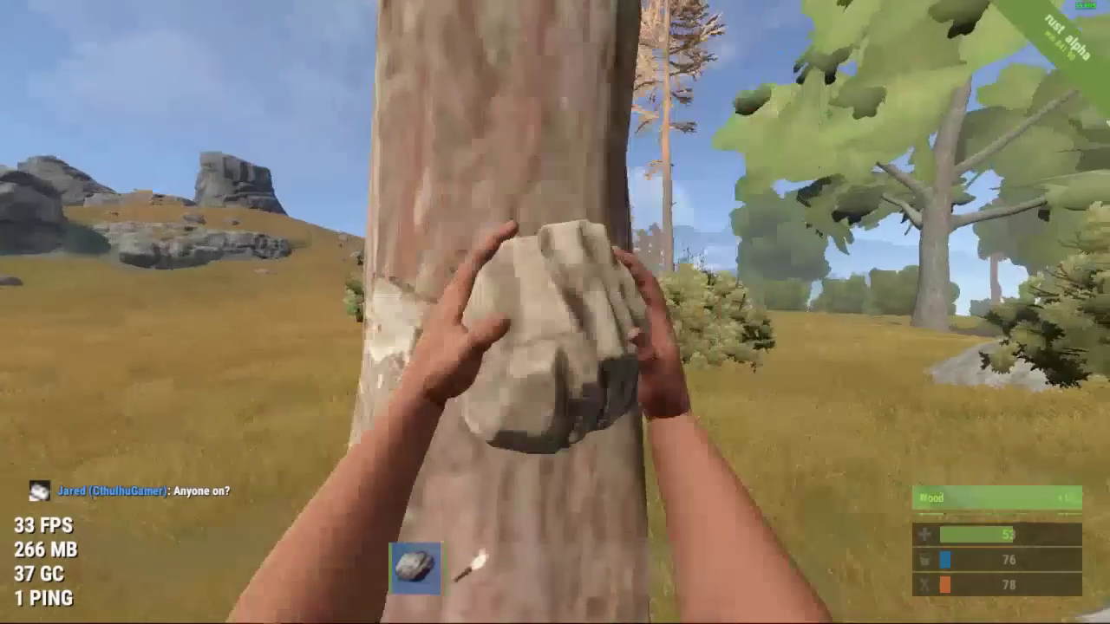
left_click(555, 312)
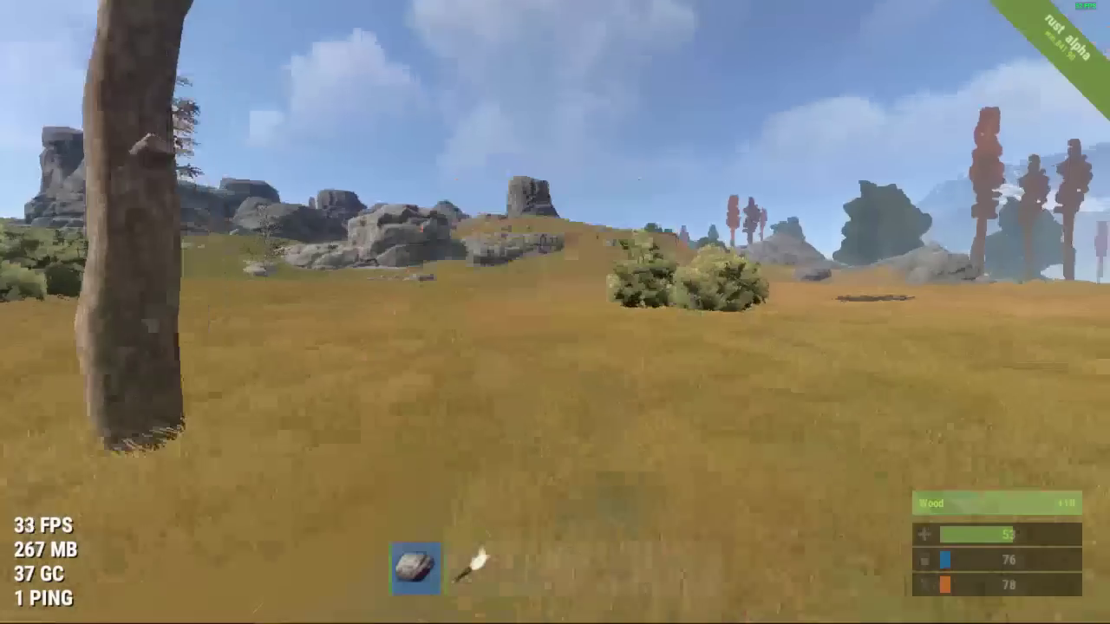
left_click(555, 312)
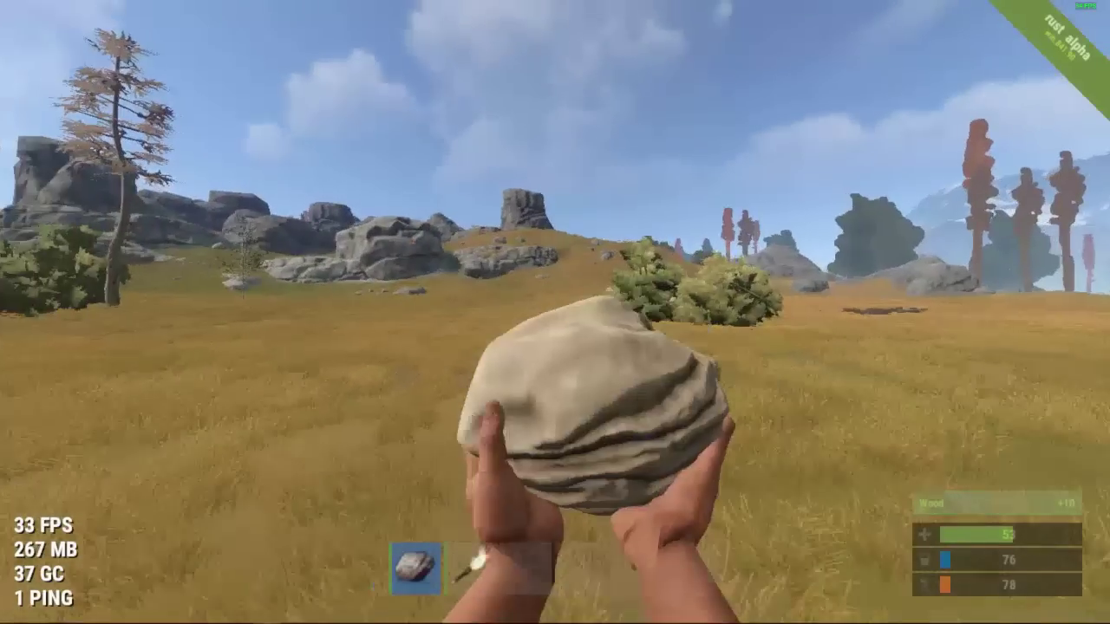
Step: Explore the grassy field, walking past the bushes to the bare, leafless tree
key("w")
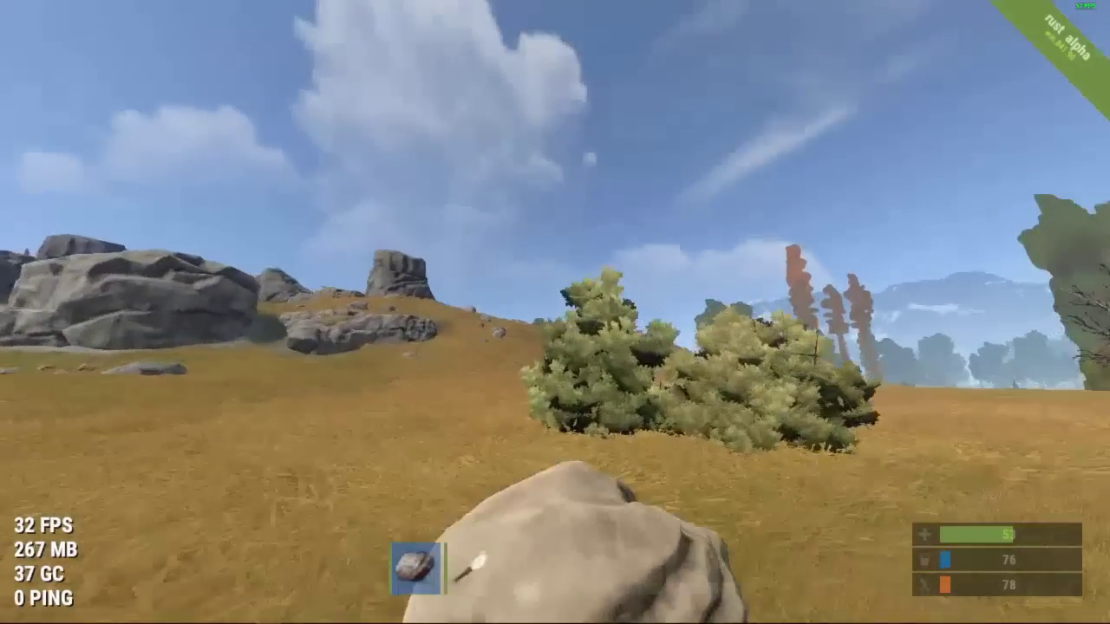
left_click(555, 312)
key("s")
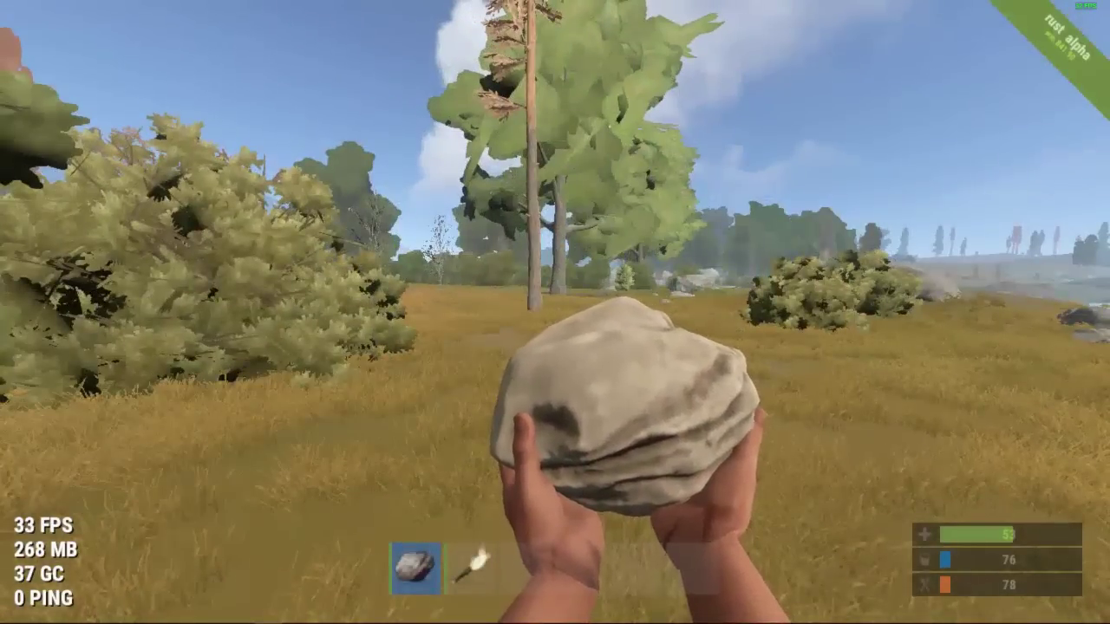
key("w")
left_click(555, 312)
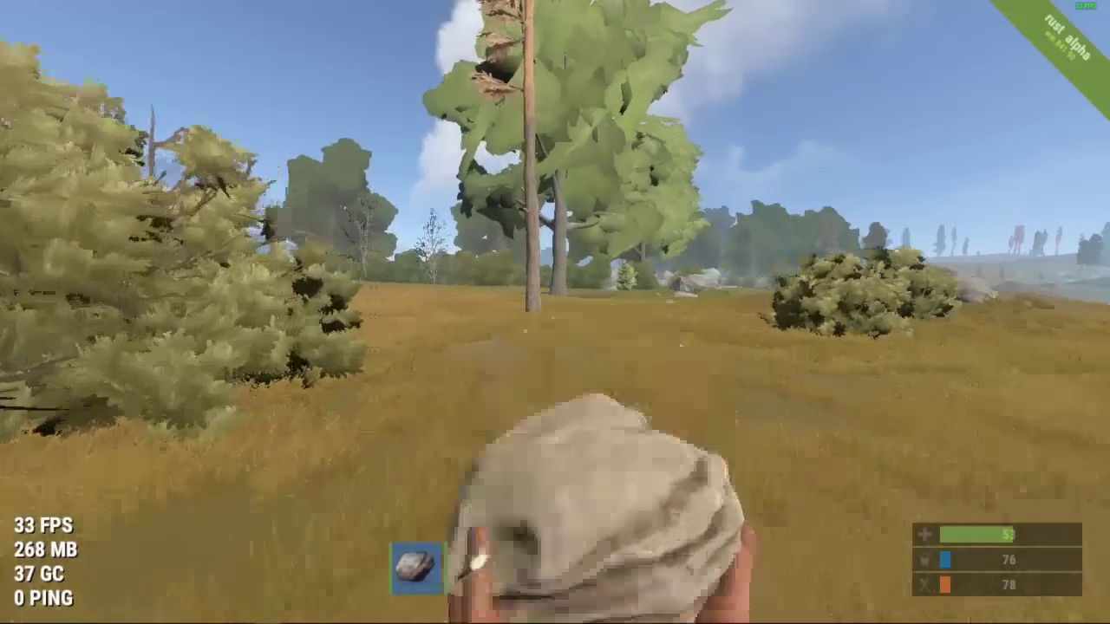
key("w")
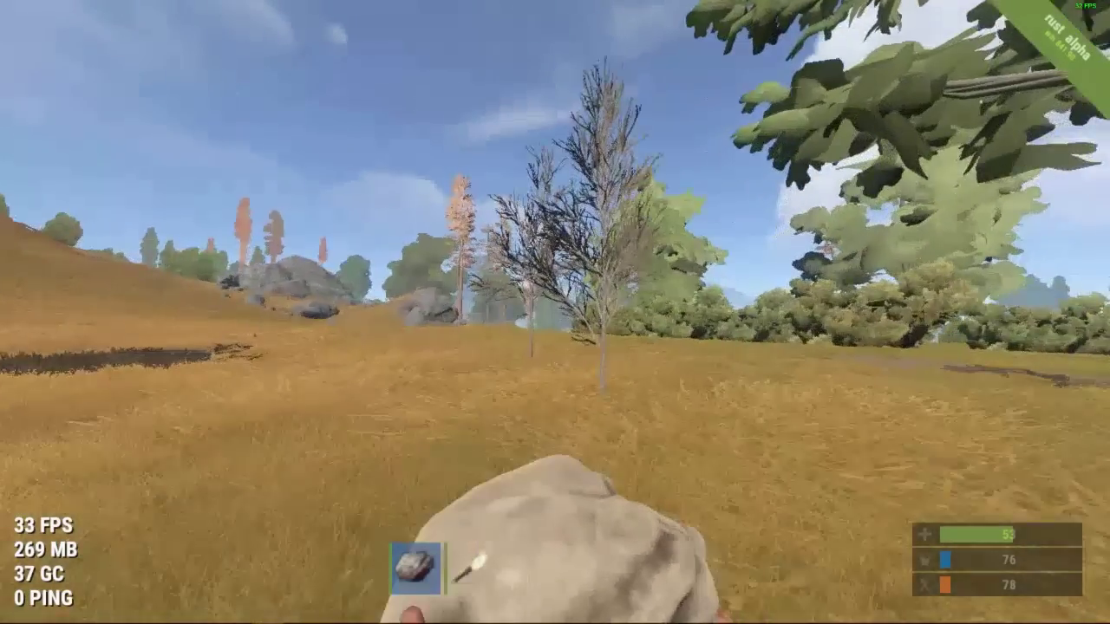
key("w")
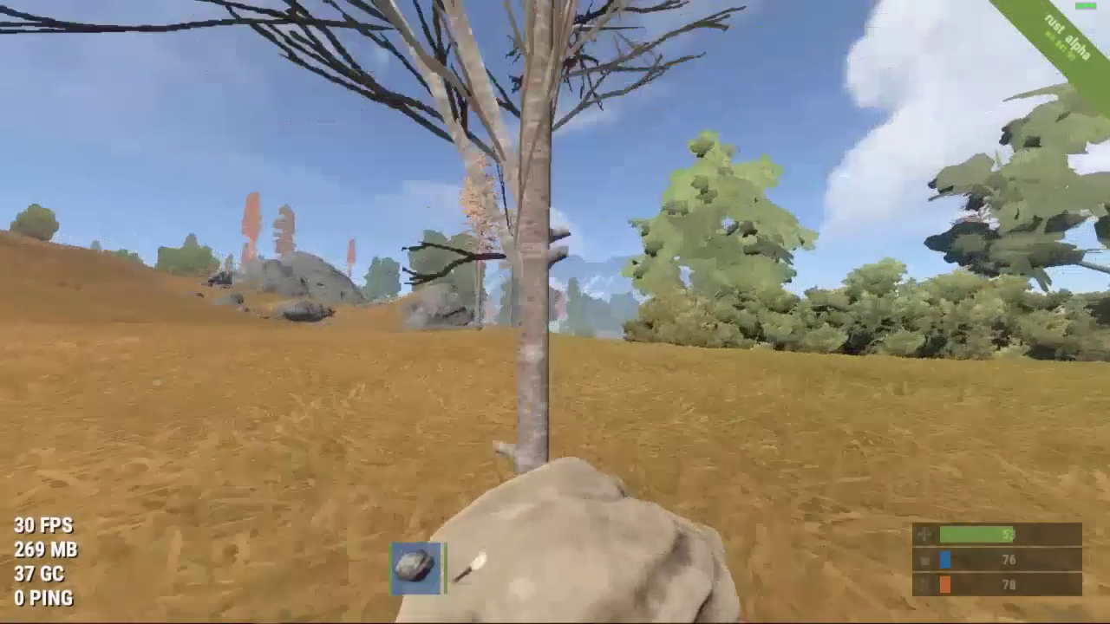
key("w")
left_click(555, 312)
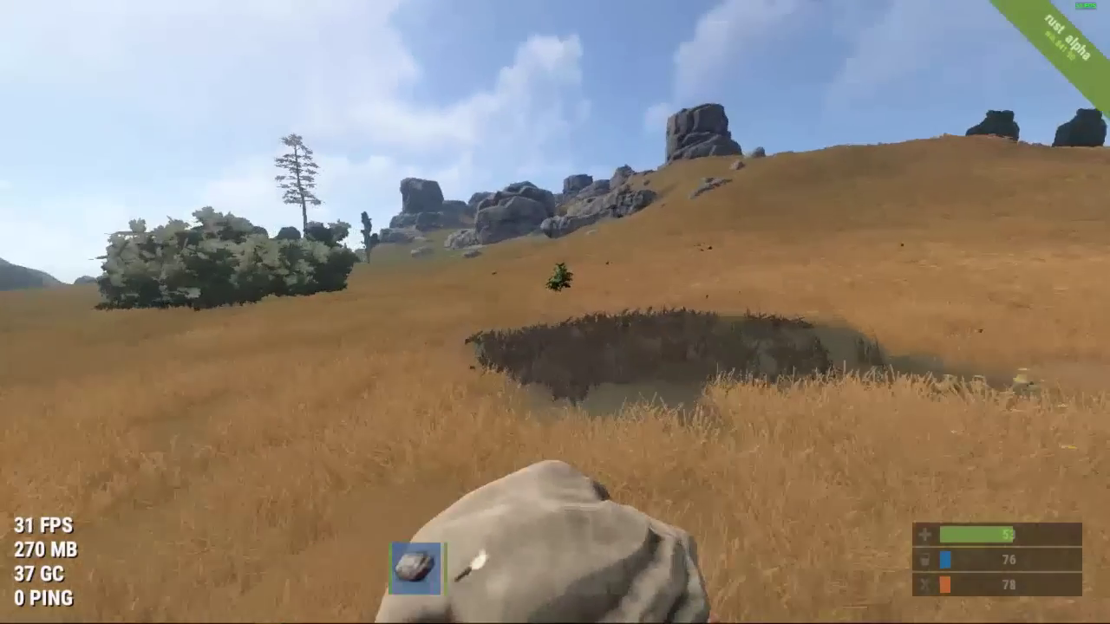
Step: Harvest cloth from the green plant on the hillside and walk on across the field toward the trees
key("w")
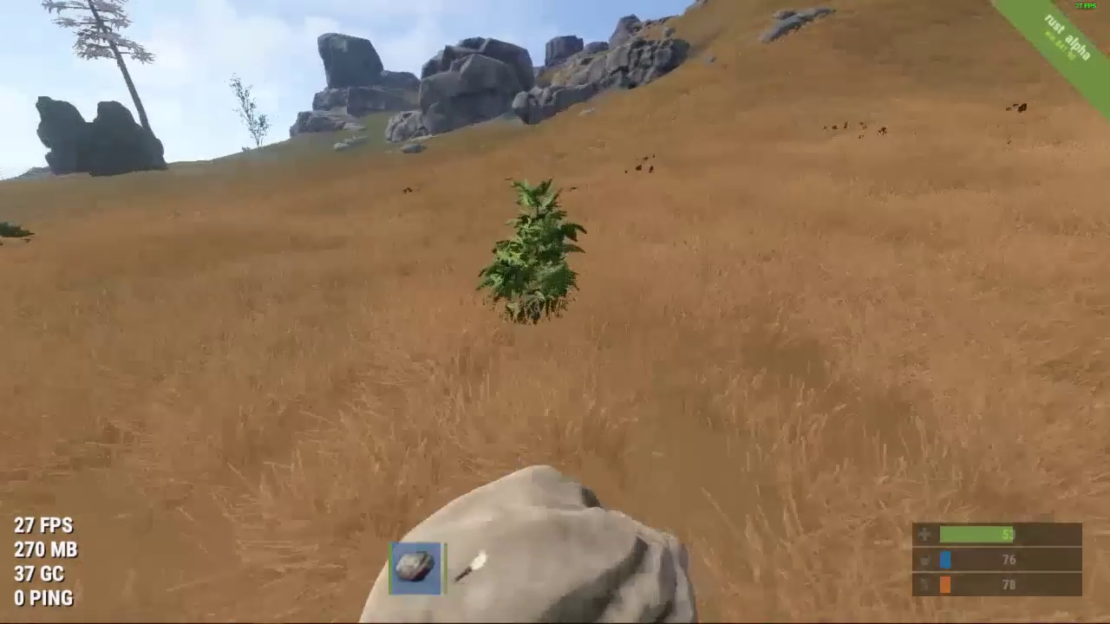
key("e")
key("w")
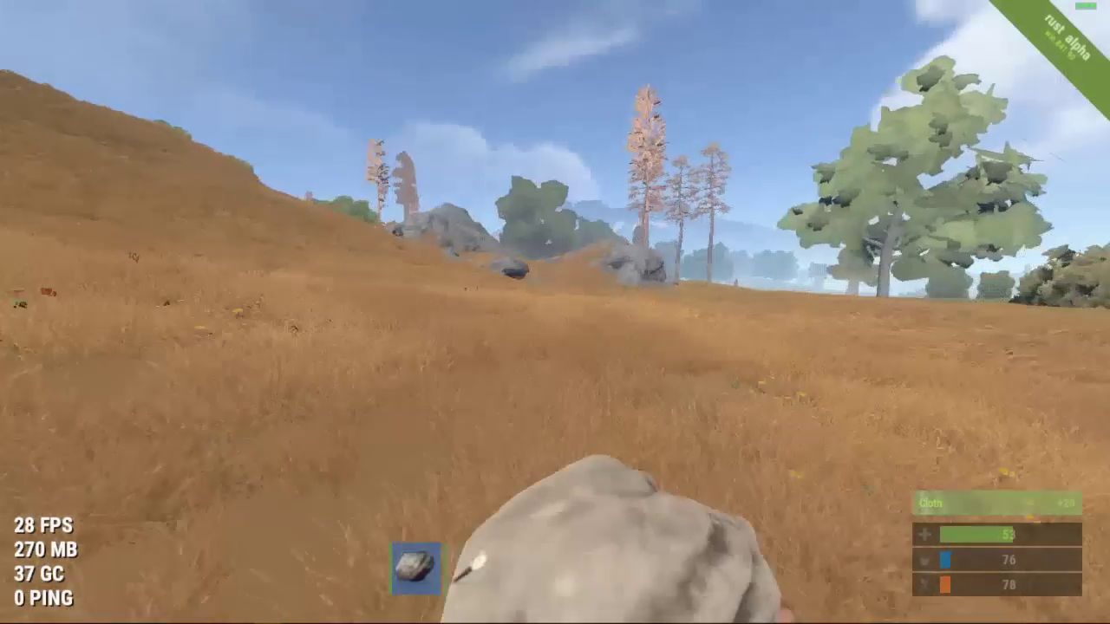
left_click(555, 312)
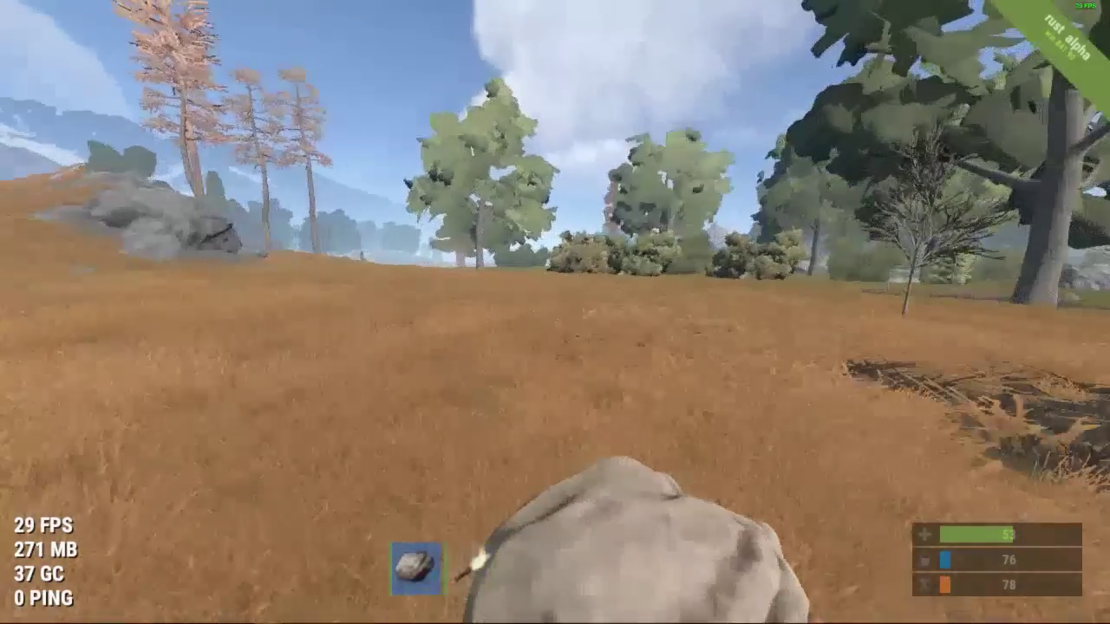
key("w")
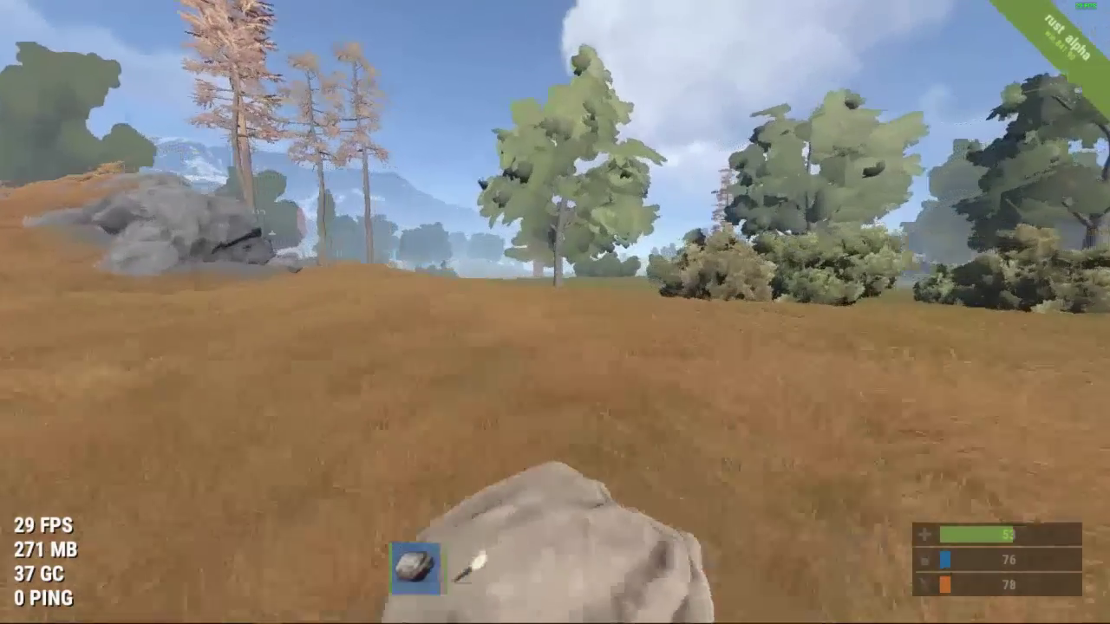